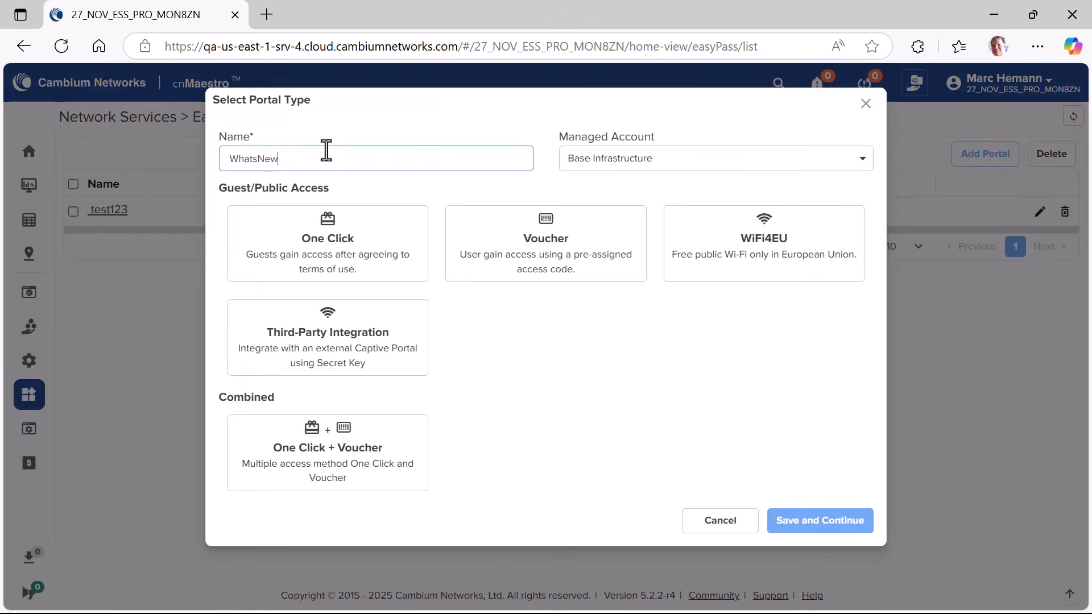
# Step: Create a Third-Party Integration guest portal named WhatsNew3rdpartyinteg under Base Infrastructure
pyautogui.write('3rdpartyinteg')
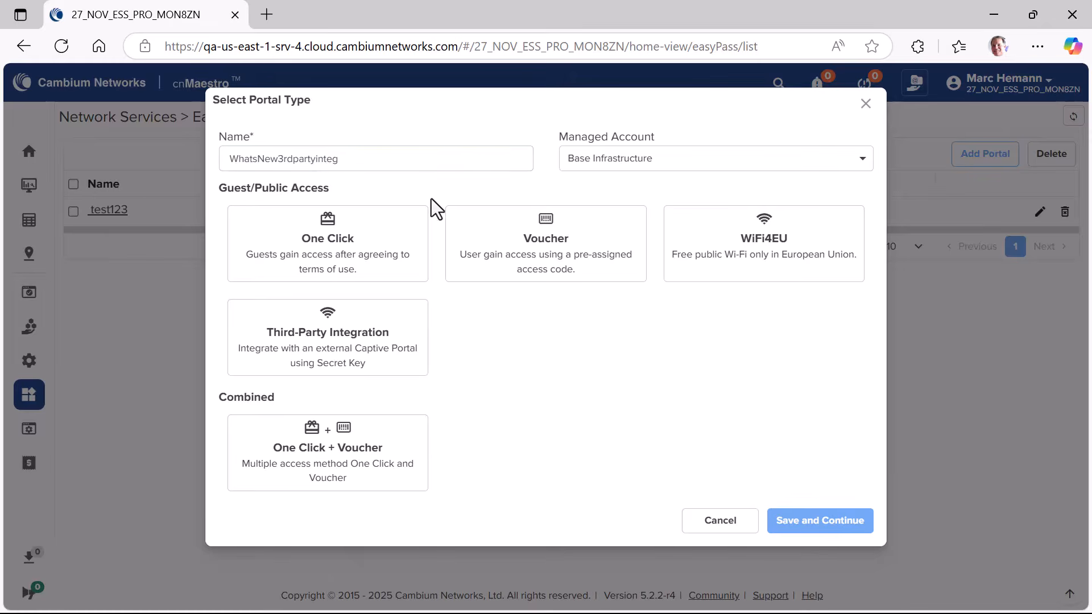
pyautogui.click(378, 347)
pyautogui.click(814, 521)
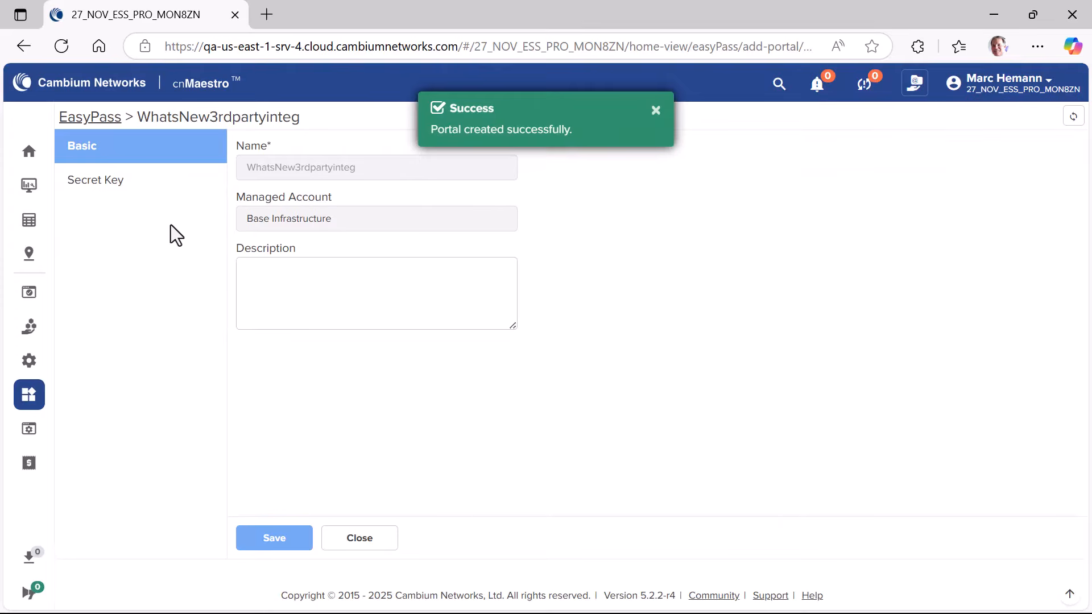
# Step: Generate a secret key for the WhatsNew3rdpartyinteg portal and copy it to the clipboard
pyautogui.click(105, 182)
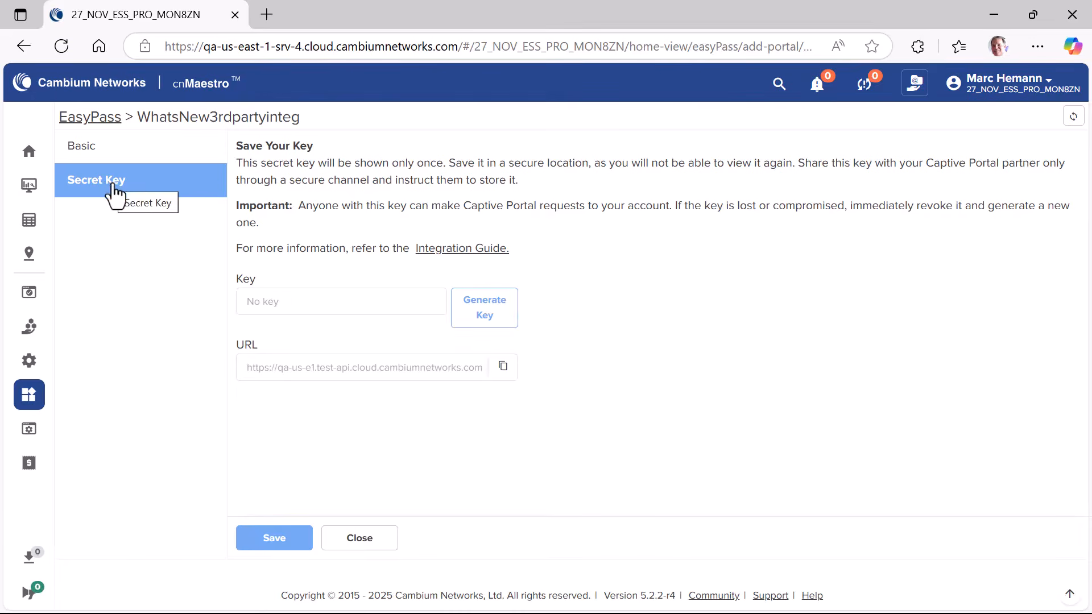
pyautogui.click(488, 320)
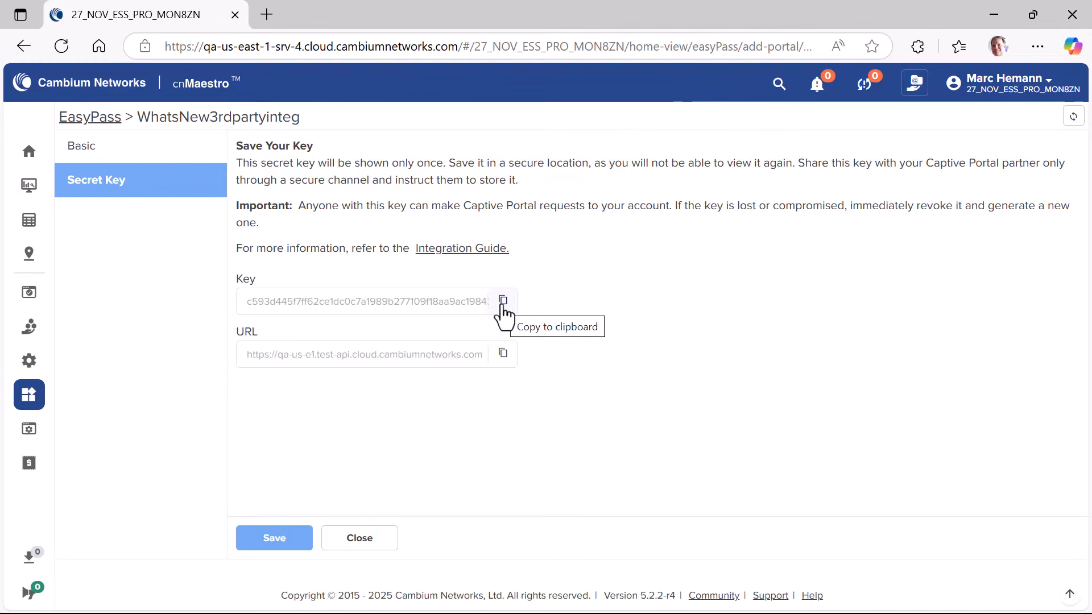
pyautogui.click(503, 302)
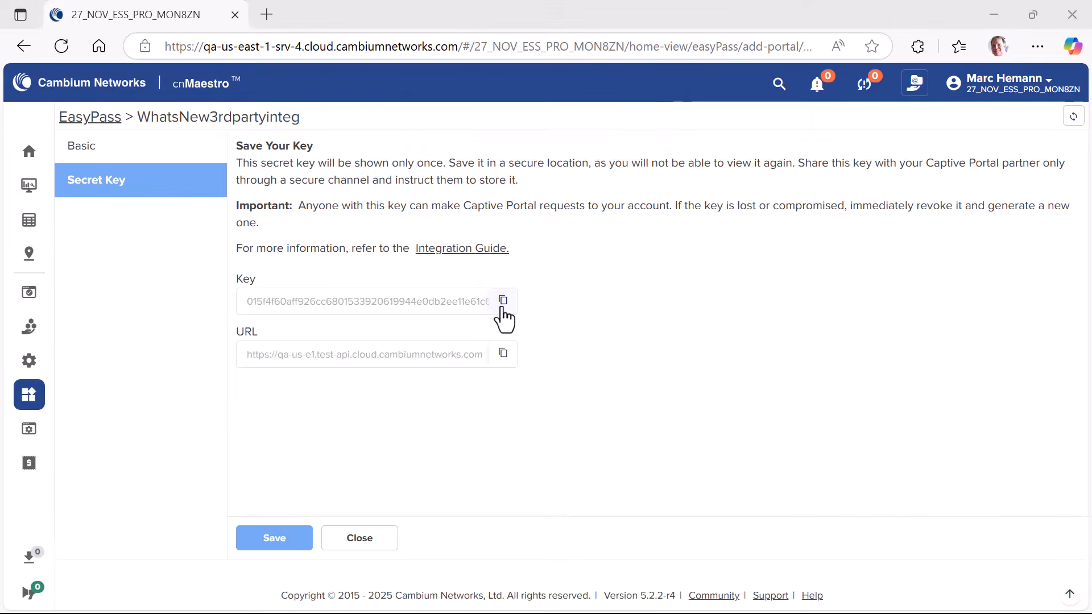
# Step: Reopen the WhatsNew3rdpartyinteg portal's secret key settings from the EasyPass list and open the downloaded Integration Guide PDF
pyautogui.click(91, 119)
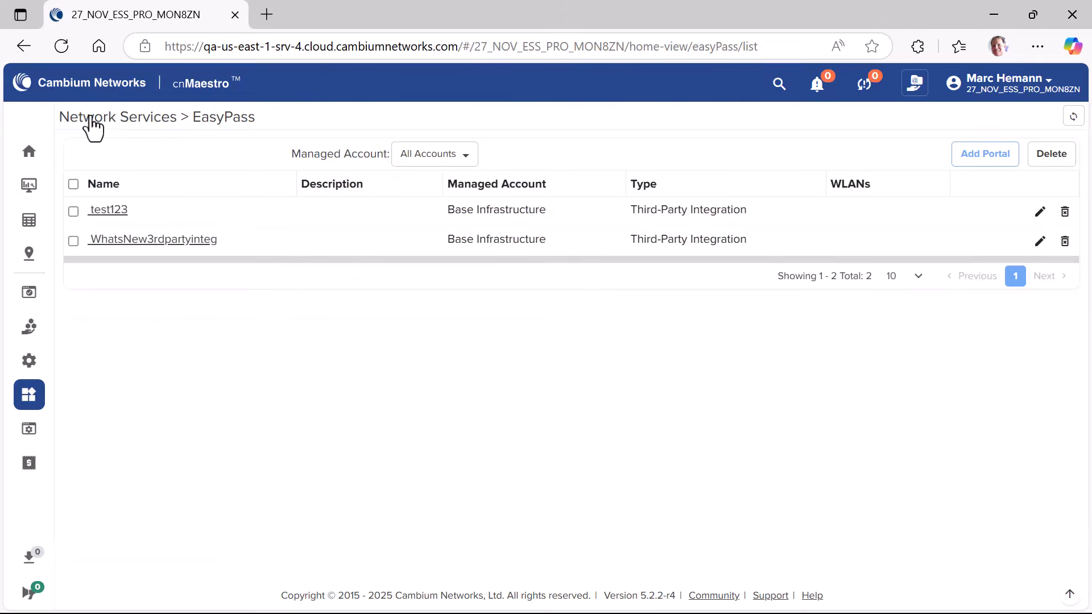
pyautogui.click(159, 240)
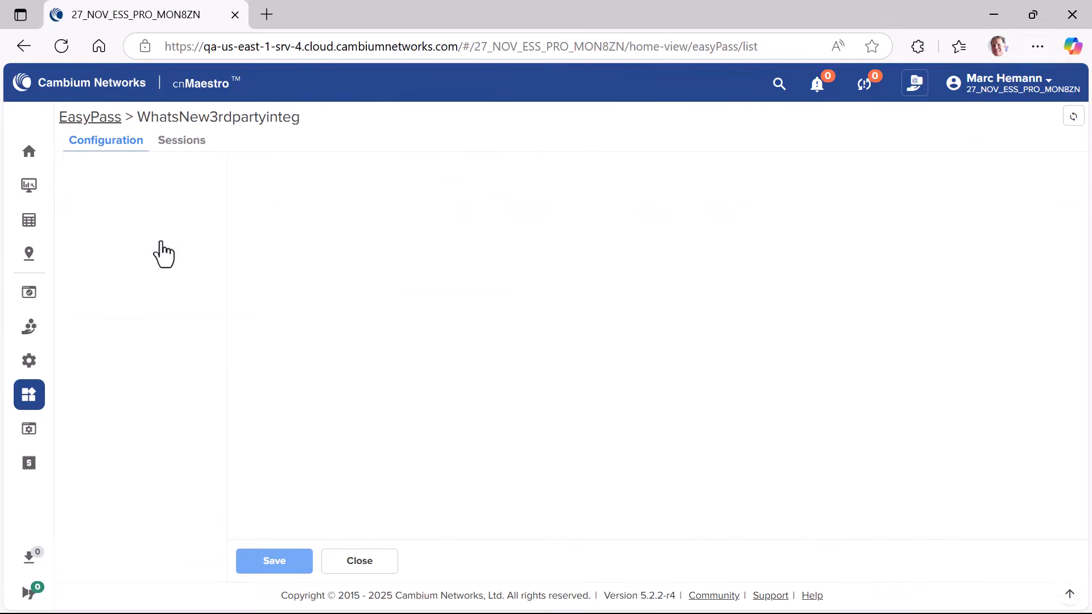
pyautogui.click(118, 209)
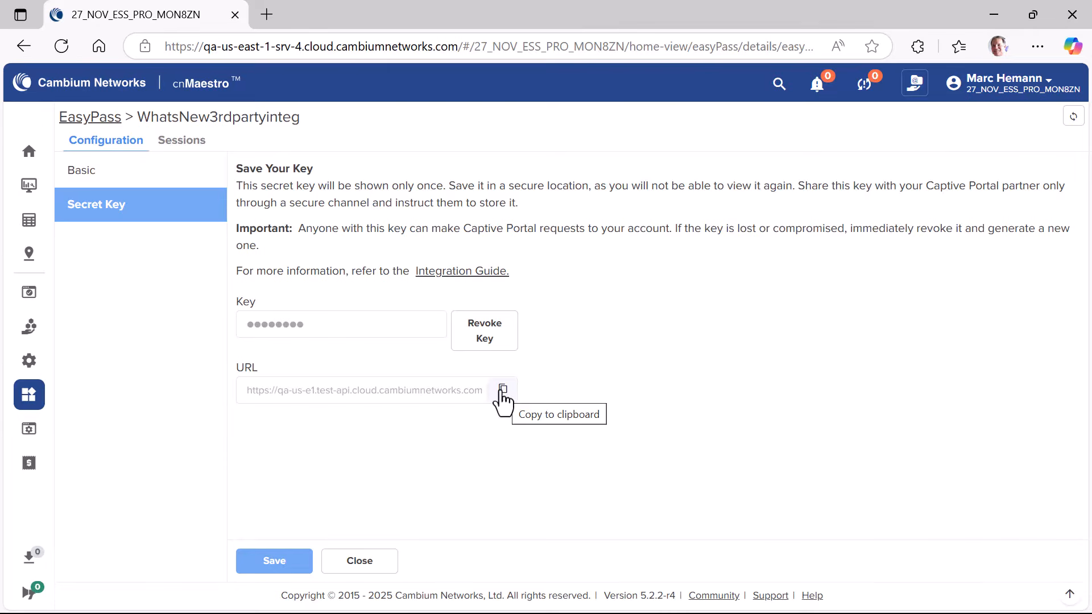
pyautogui.click(465, 275)
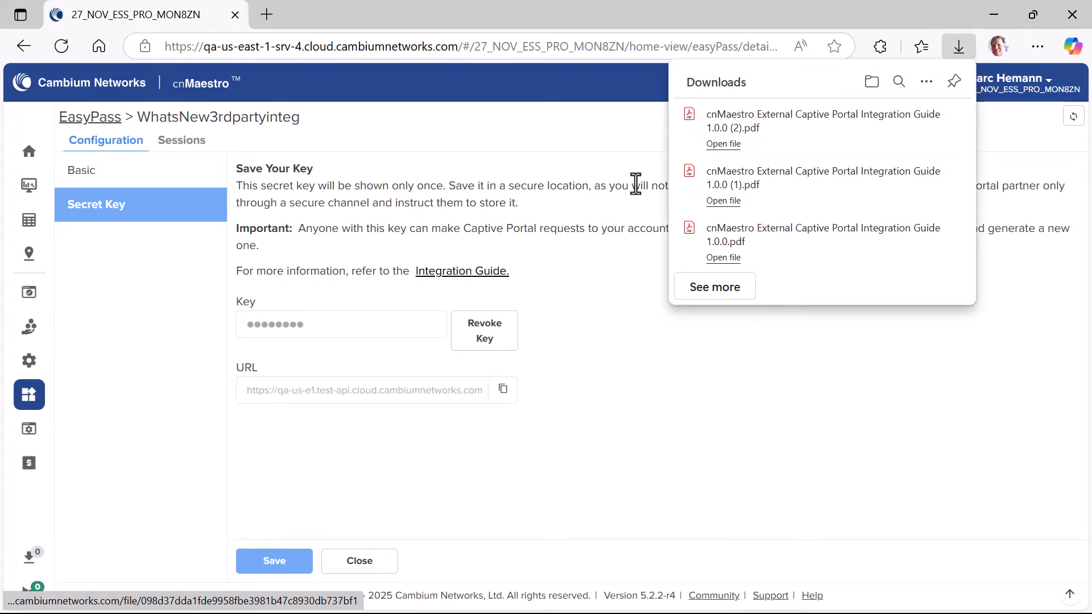
pyautogui.click(732, 148)
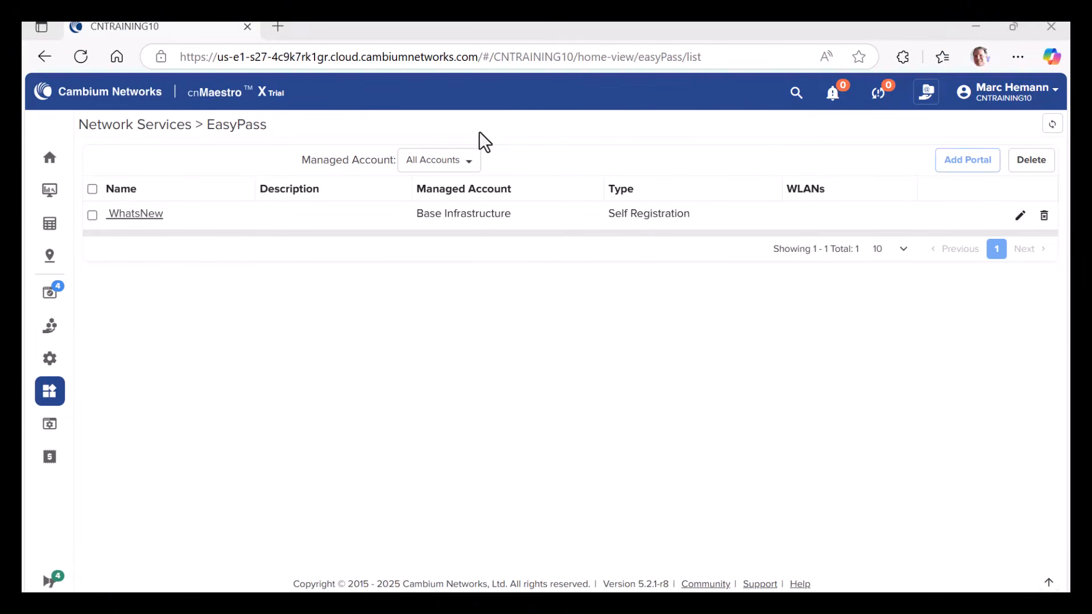
# Step: In the WhatsNew self-registration portal's limits, set the client rate limit to Limited with 20 Mbps downlink and 5 Mbps uplink
pyautogui.click(136, 213)
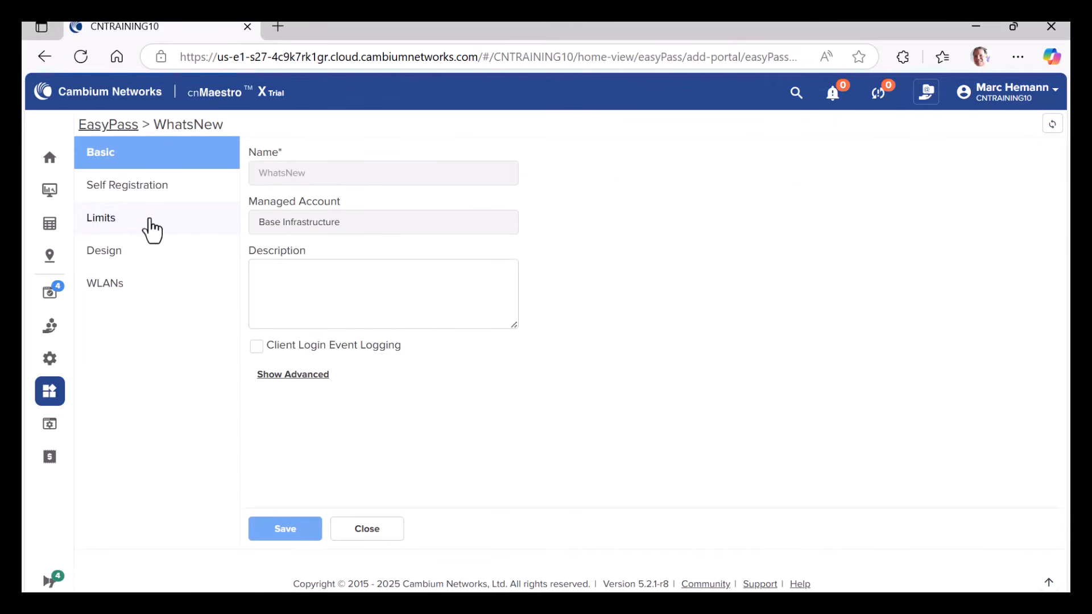
pyautogui.click(151, 227)
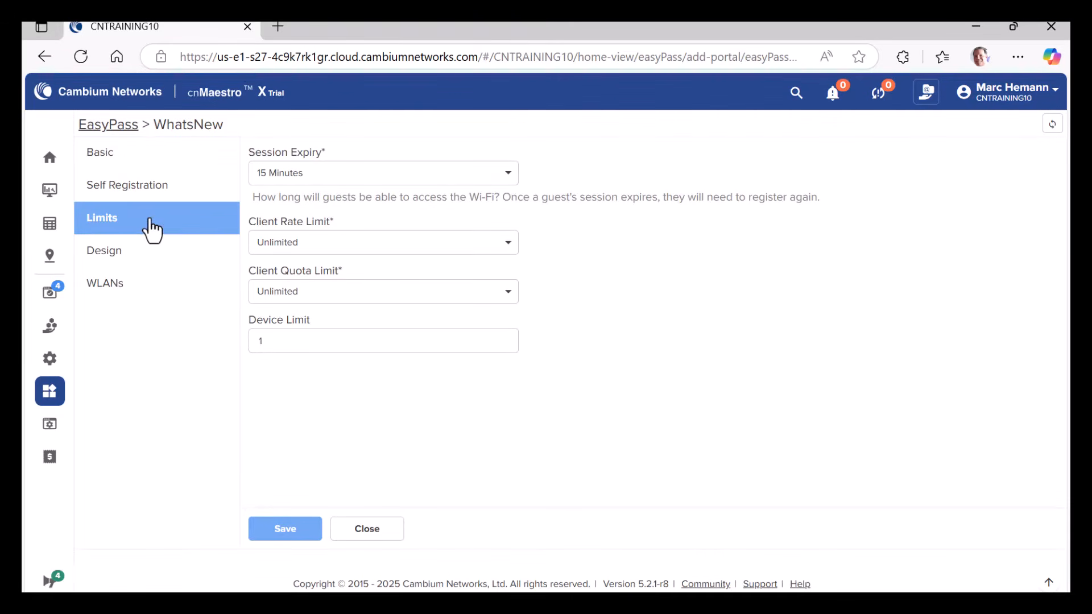
pyautogui.click(307, 250)
pyautogui.click(316, 271)
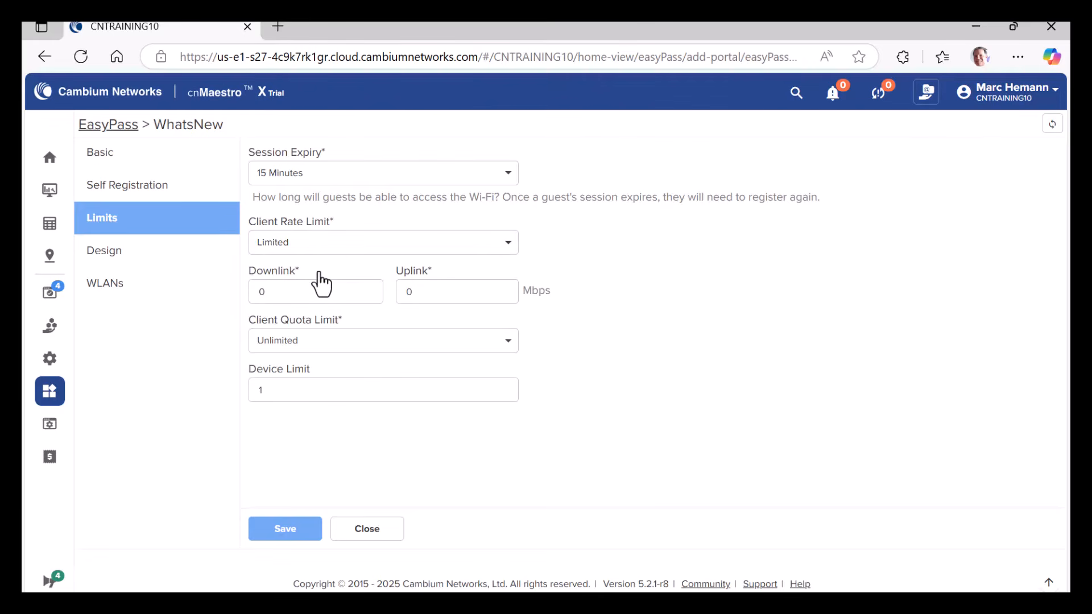
pyautogui.moveTo(273, 290); pyautogui.dragTo(244, 283)
pyautogui.press('Tab')
pyautogui.write('5')
# Step: Set the client quota limit to Limited with a total of 250 MB
pyautogui.click(335, 342)
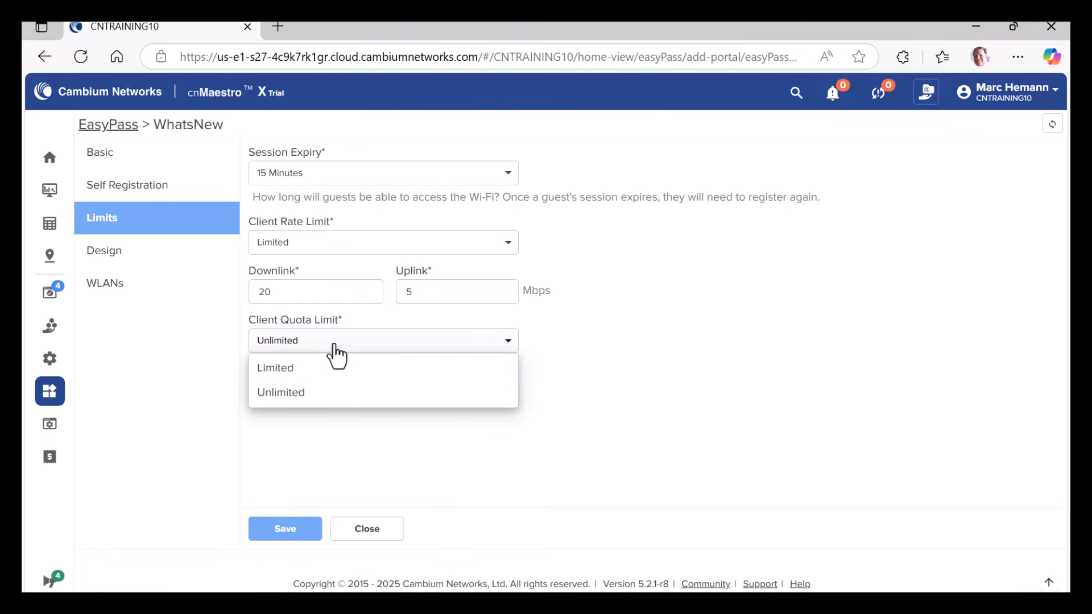
pyautogui.click(317, 370)
pyautogui.doubleClick(287, 390)
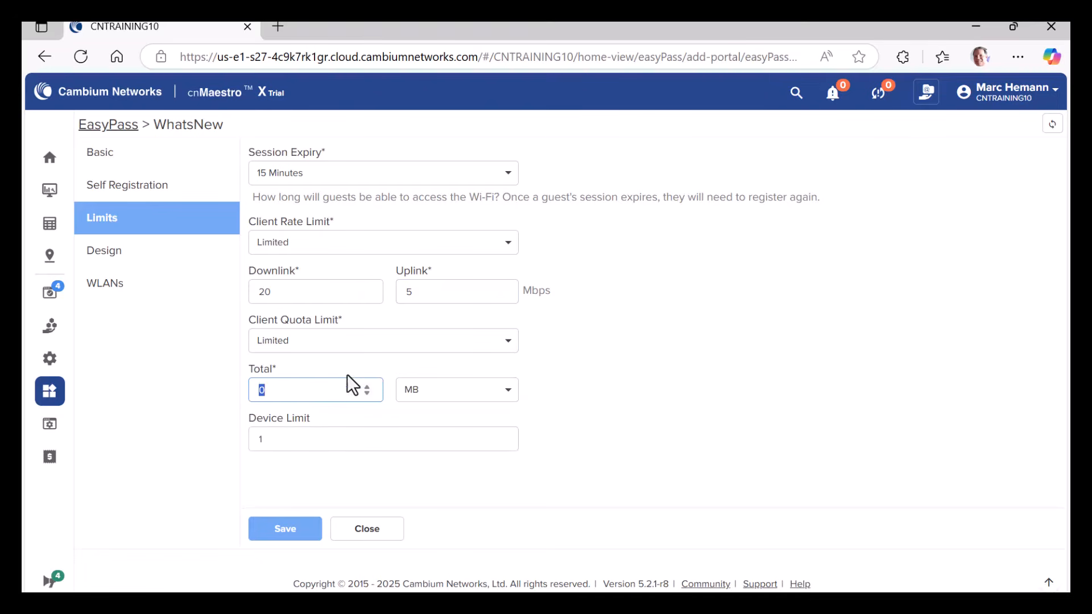
pyautogui.write('250')
pyautogui.click(432, 398)
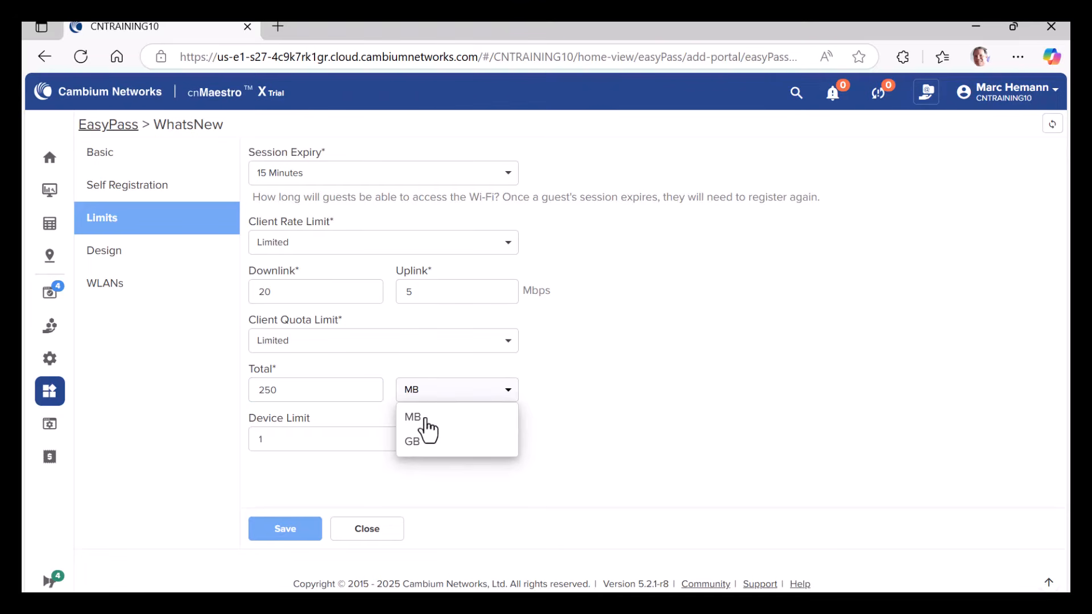
pyautogui.click(424, 418)
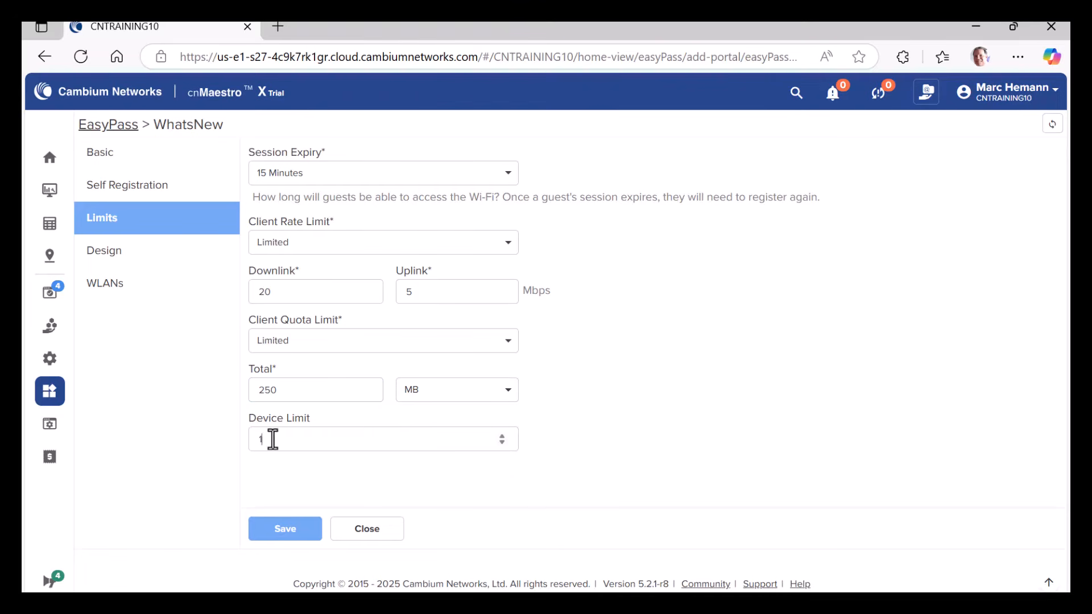
# Step: Set the device limit to 3 and save the portal's limits
pyautogui.moveTo(270, 438); pyautogui.dragTo(238, 438)
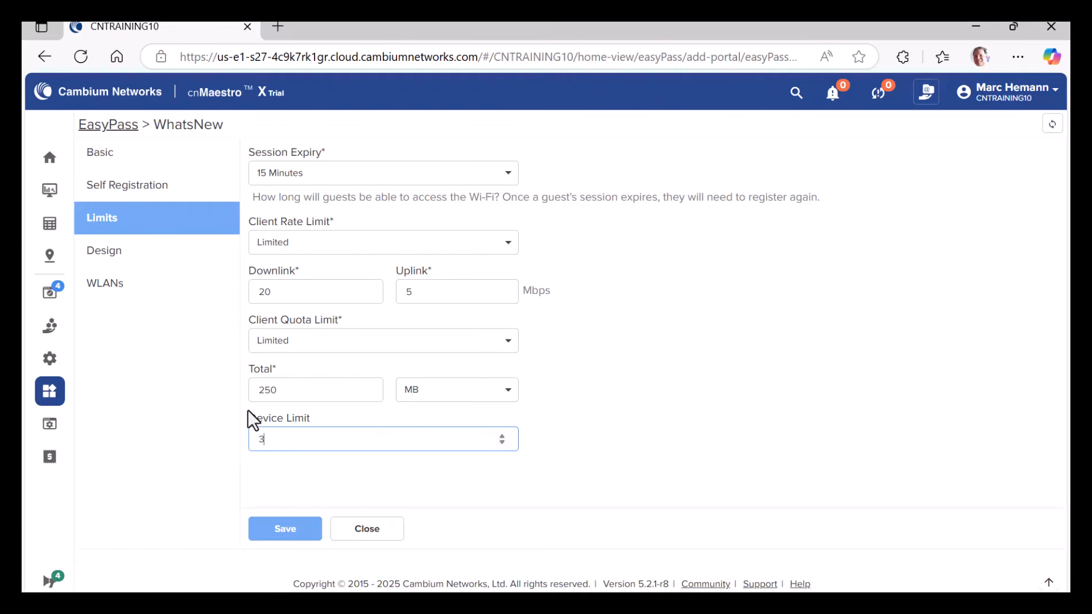
pyautogui.write('3')
pyautogui.click(286, 532)
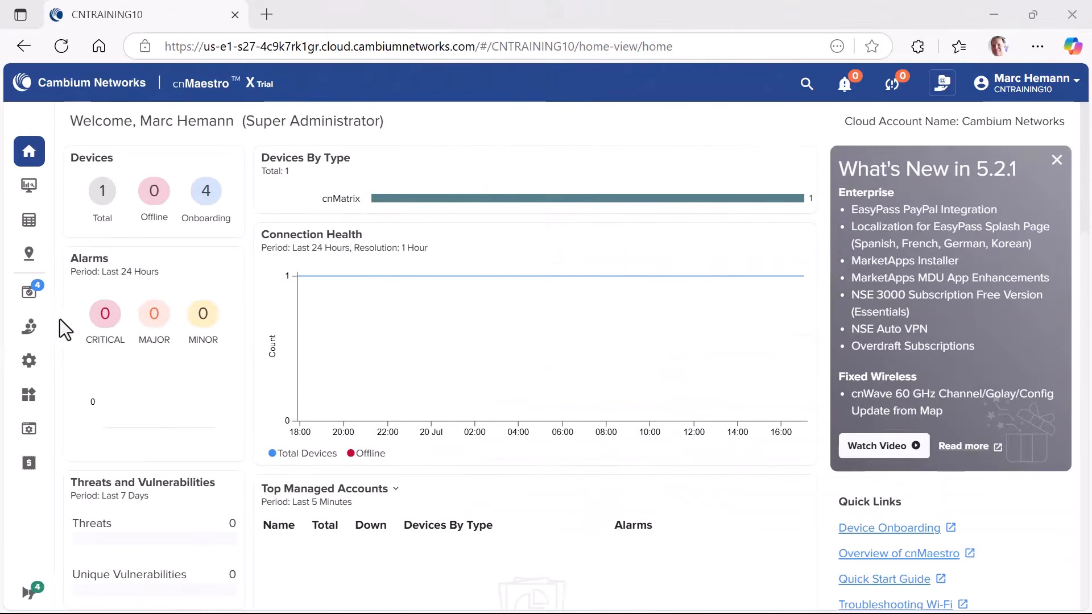
# Step: Open the voucher list of the Vouchers portal in EasyPass
pyautogui.click(29, 398)
pyautogui.click(77, 281)
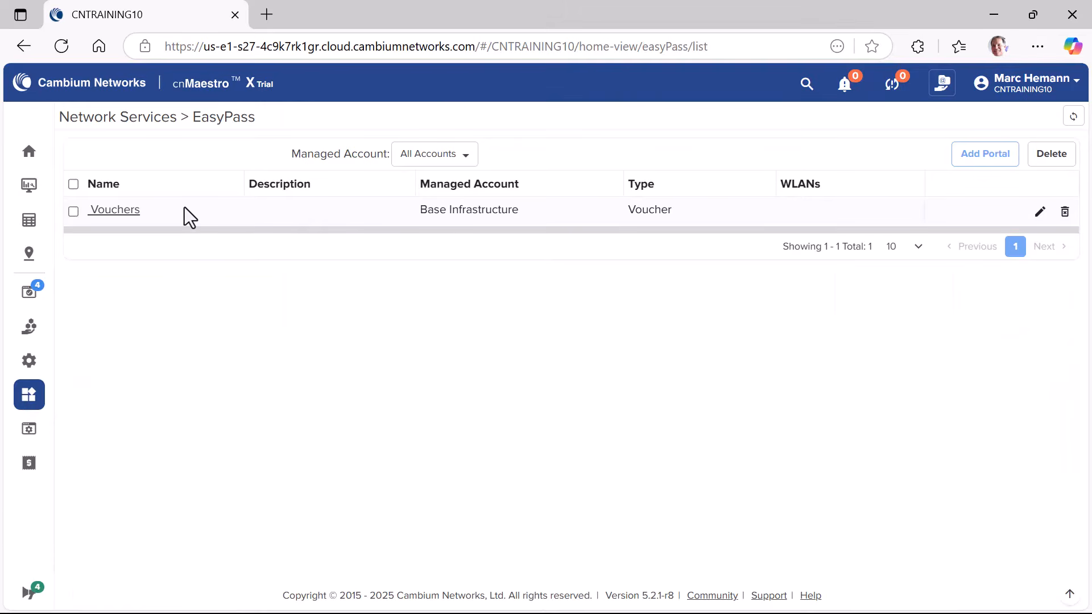
pyautogui.click(108, 212)
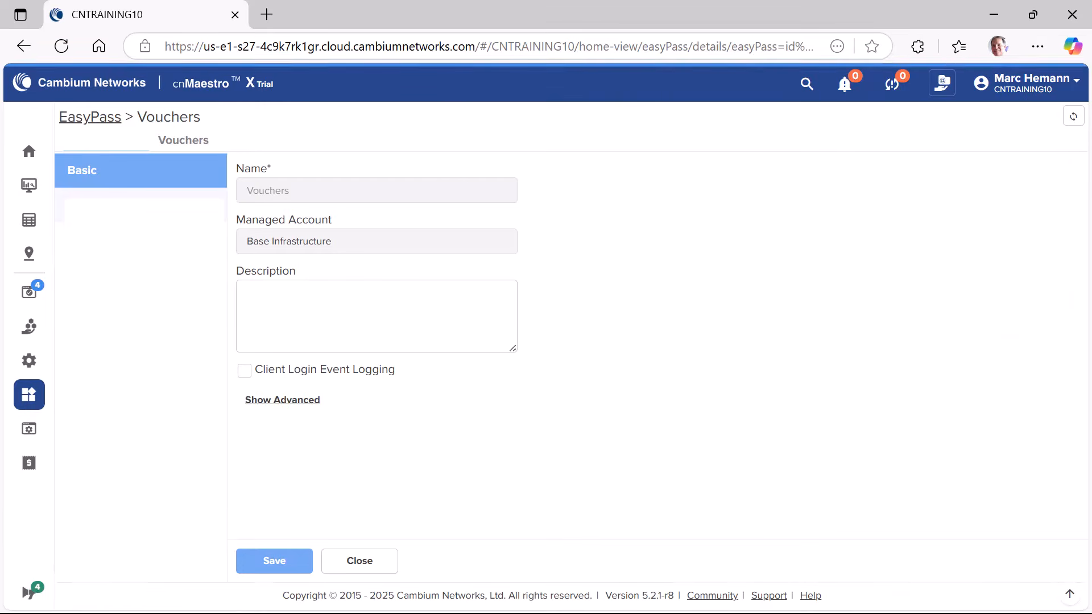
pyautogui.click(185, 152)
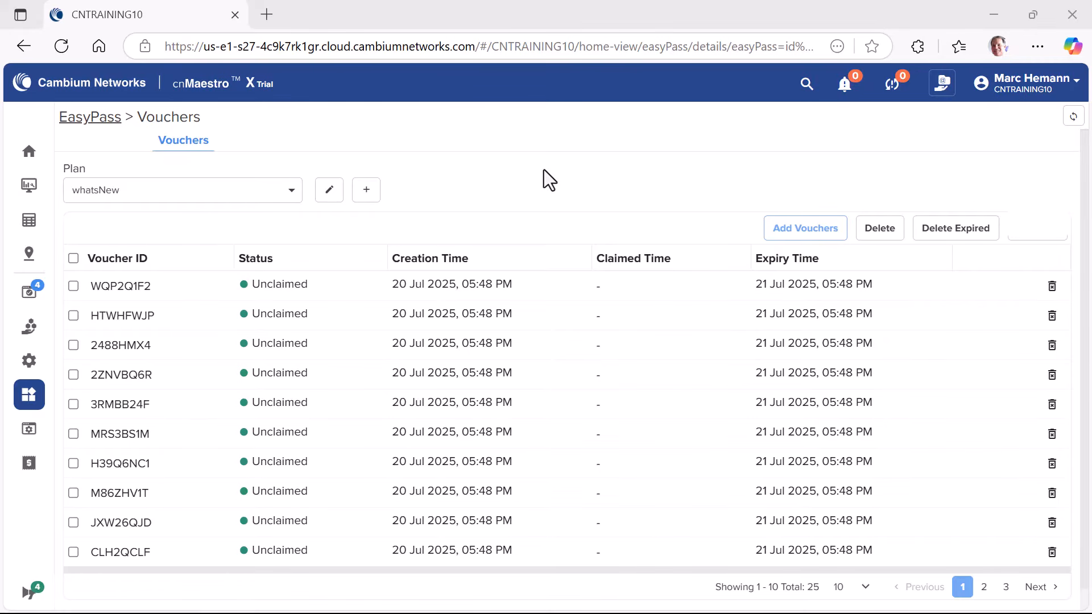
# Step: Add 5 vouchers to the whatsNew plan
pyautogui.click(807, 234)
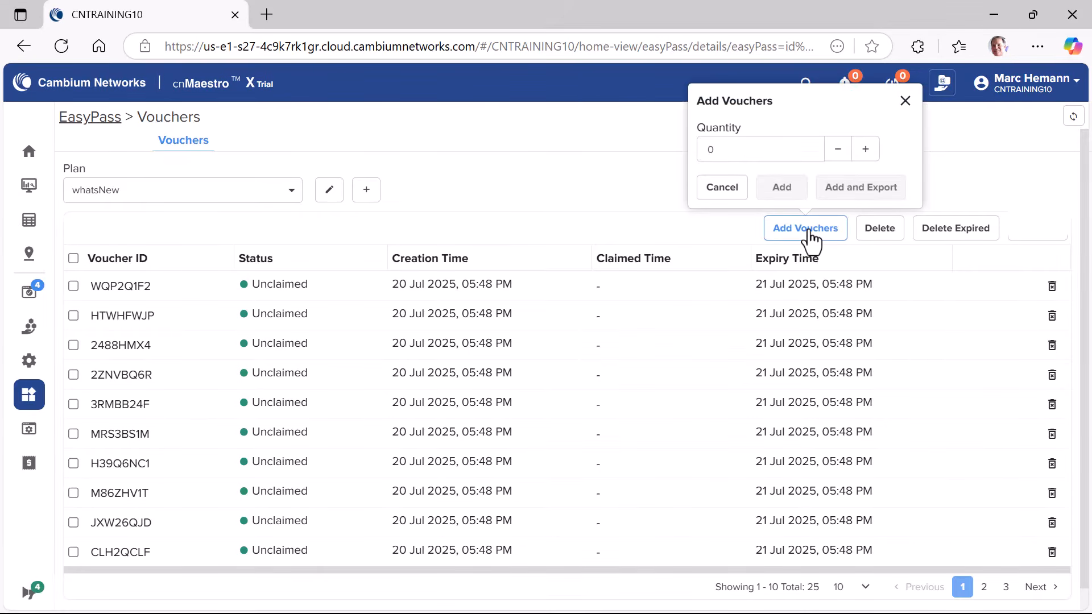
pyautogui.click(865, 150)
pyautogui.click(865, 150)
pyautogui.click(866, 149)
pyautogui.click(866, 150)
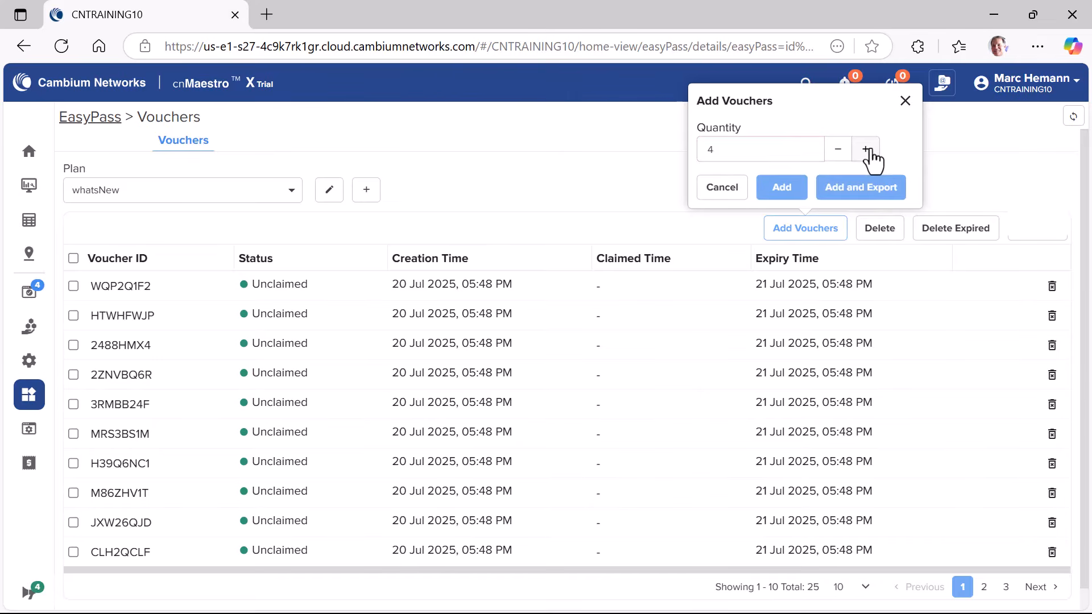
pyautogui.click(865, 150)
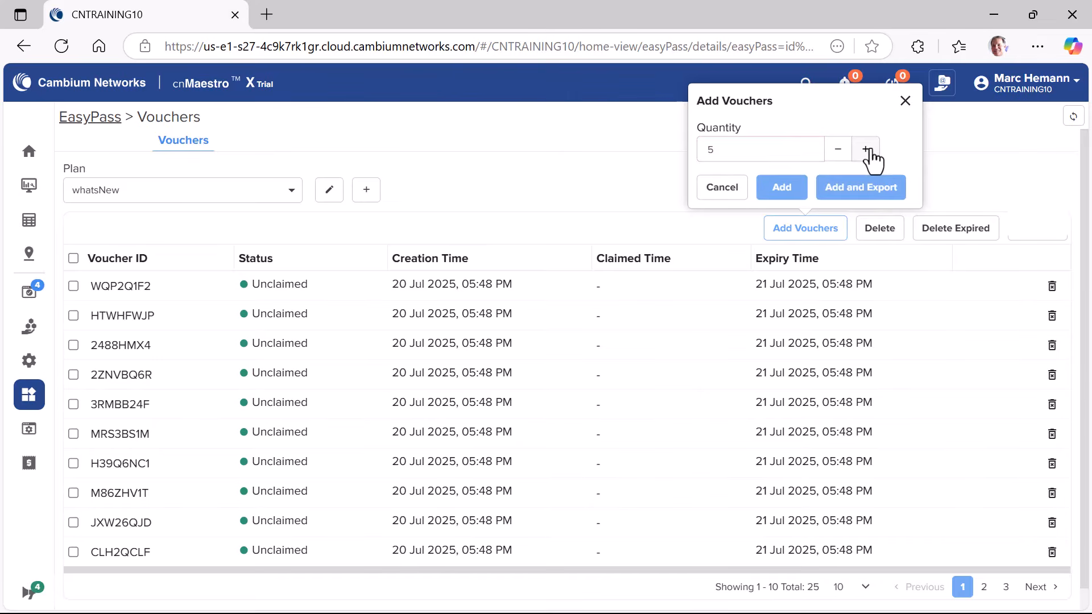
pyautogui.click(783, 190)
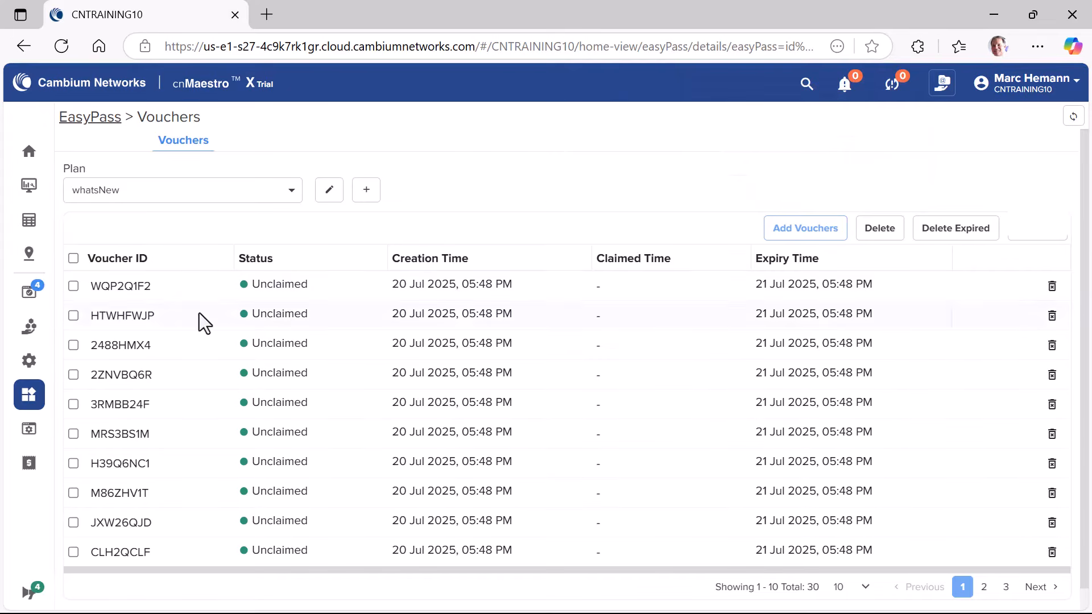
# Step: Delete the first three vouchers in the list, and request deletion of the expired vouchers
pyautogui.click(73, 286)
pyautogui.click(74, 340)
pyautogui.click(73, 370)
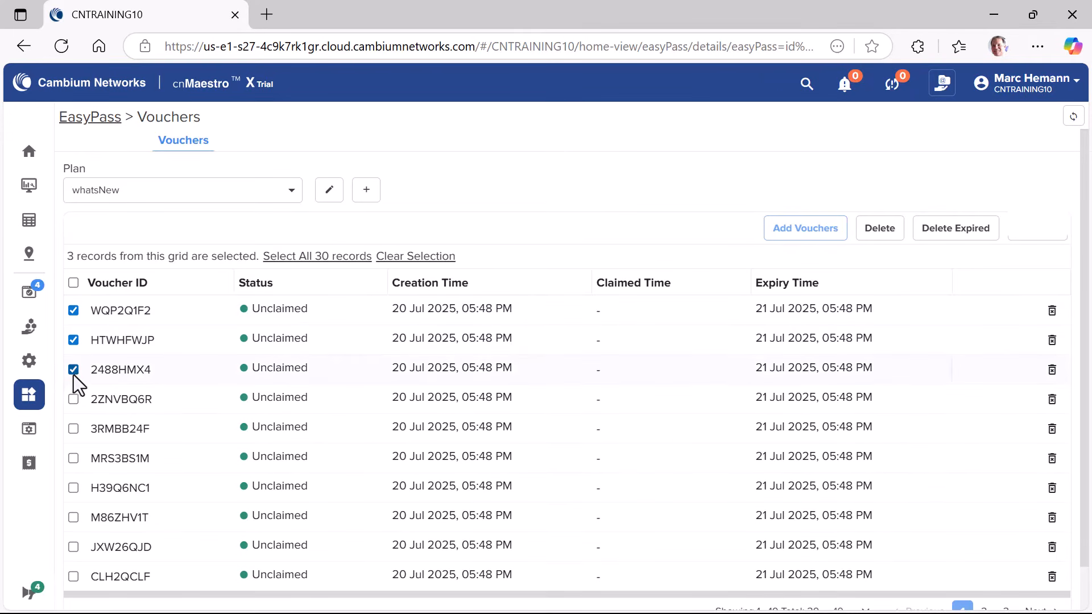
pyautogui.click(875, 230)
pyautogui.click(715, 178)
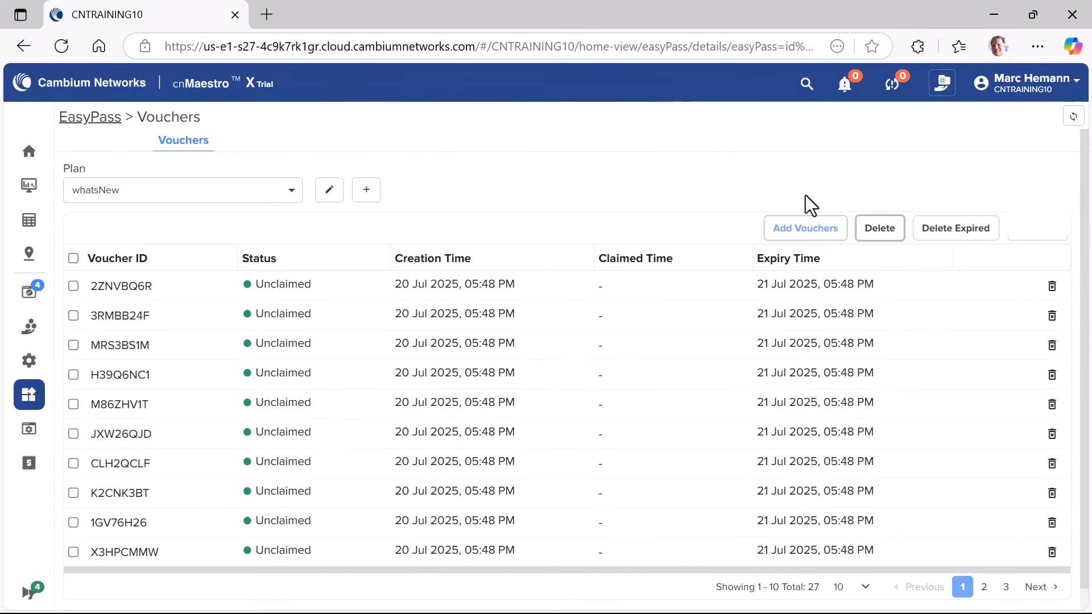
pyautogui.click(949, 229)
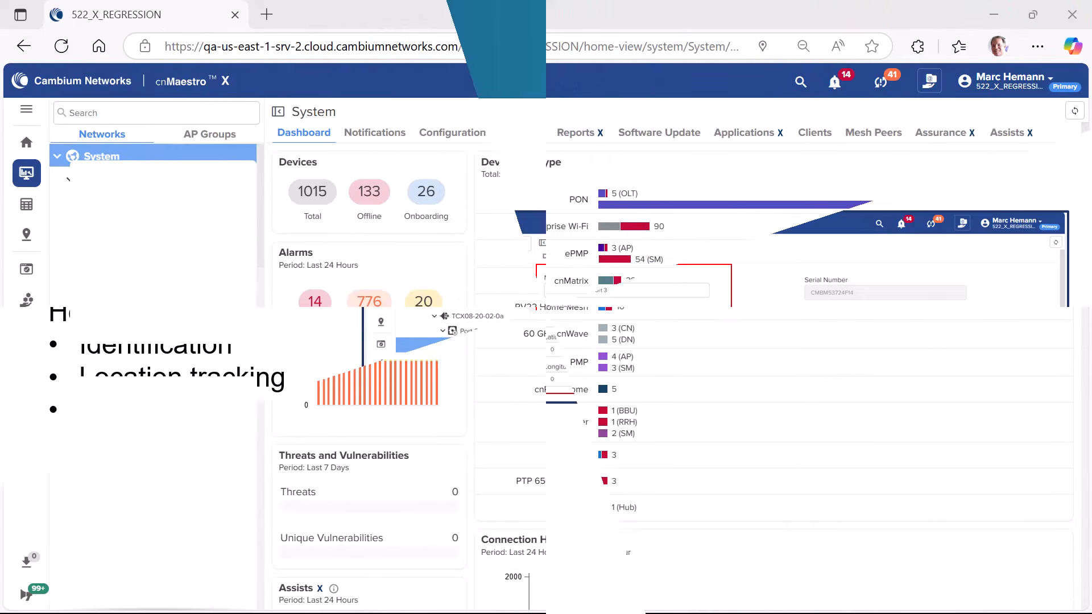
# Step: Open the configuration of the XGS-PON ONU Port 3 device from the network tree
pyautogui.scroll(-5, 135, 348)
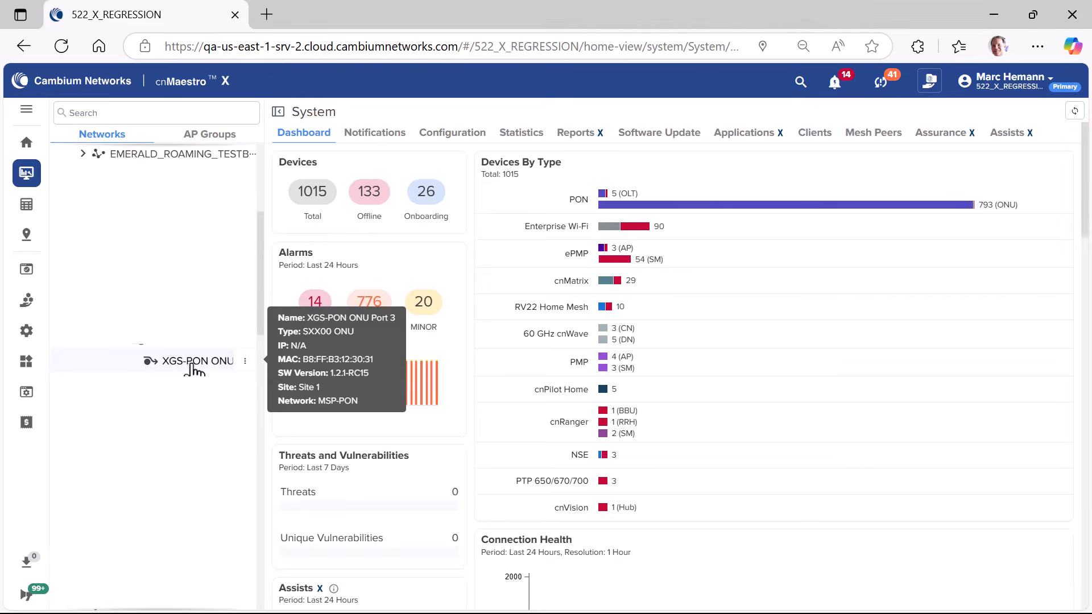
pyautogui.click(203, 363)
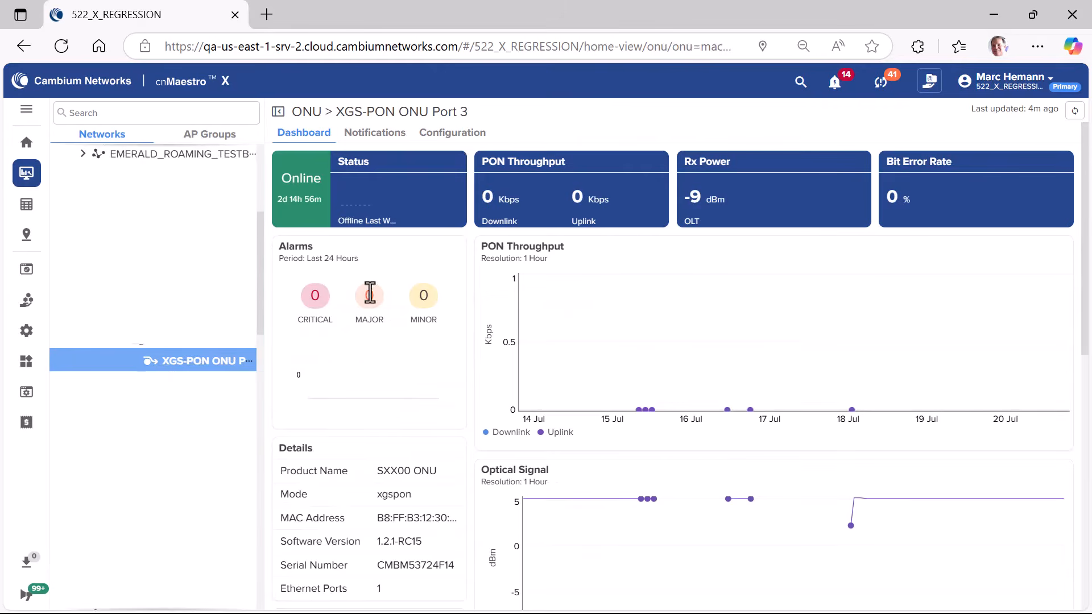
pyautogui.click(455, 134)
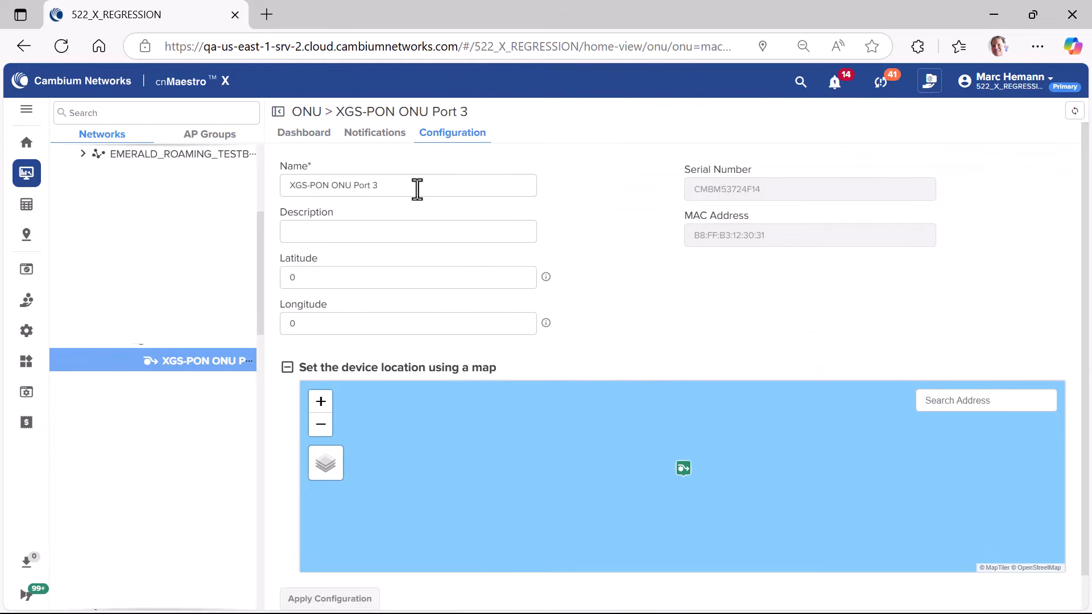
# Step: Replace the ONU's name with SouthPort ONU
pyautogui.moveTo(353, 186); pyautogui.dragTo(300, 174)
pyautogui.press('BackSpace')
pyautogui.hotkey('ctrl', 'a')
pyautogui.press('BackSpace')
pyautogui.write('South')
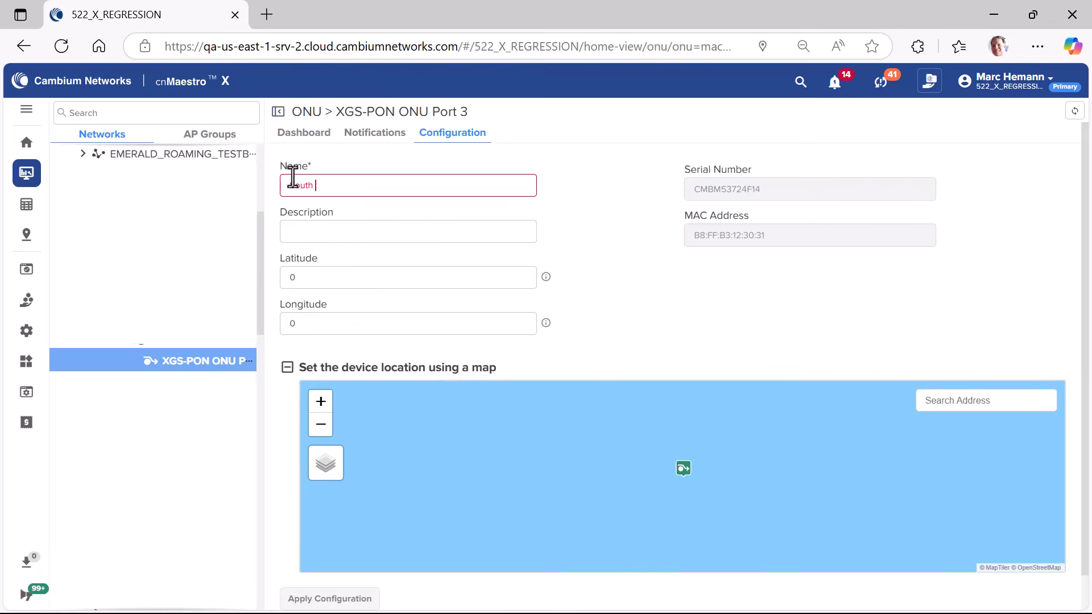
pyautogui.write('Port ONU Po')
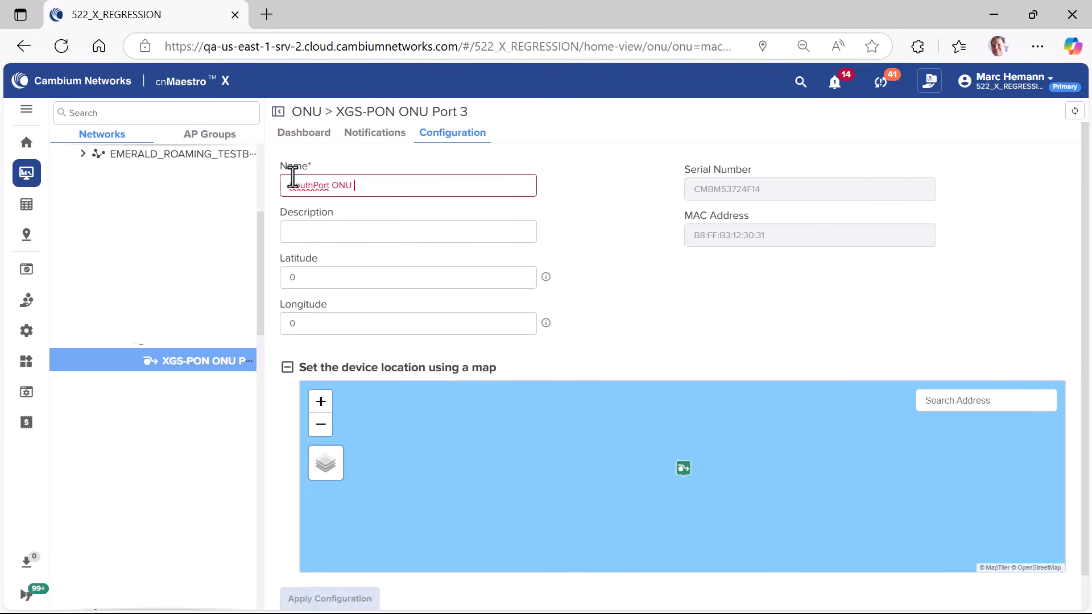
pyautogui.press('BackSpace')
pyautogui.press('BackSpace')
pyautogui.press('BackSpace')
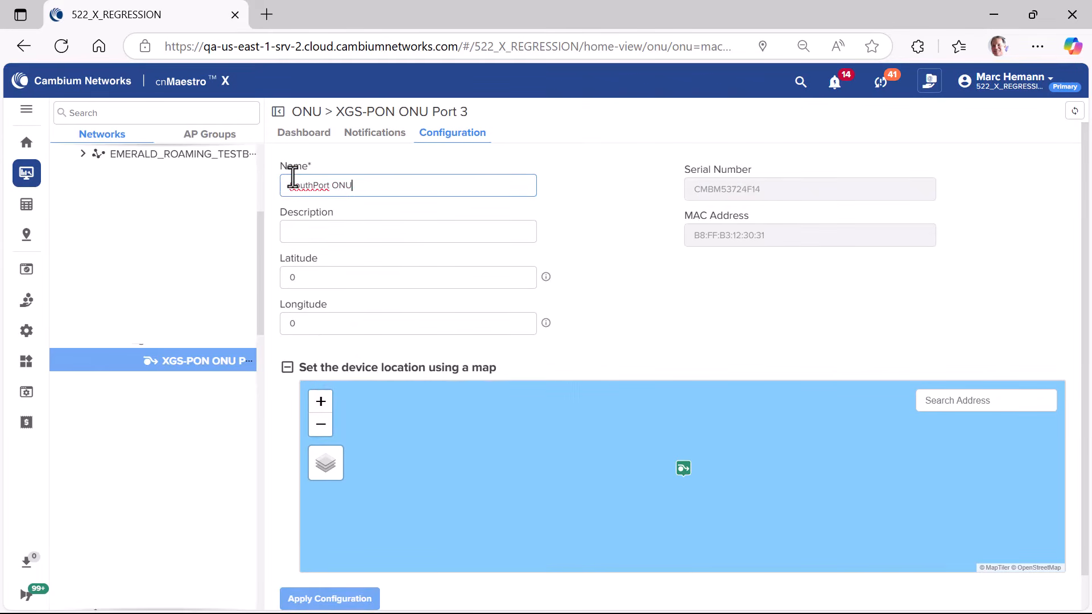
# Step: Enter South Location as the ONU's description
pyautogui.press('Tab')
pyautogui.write('Suth')
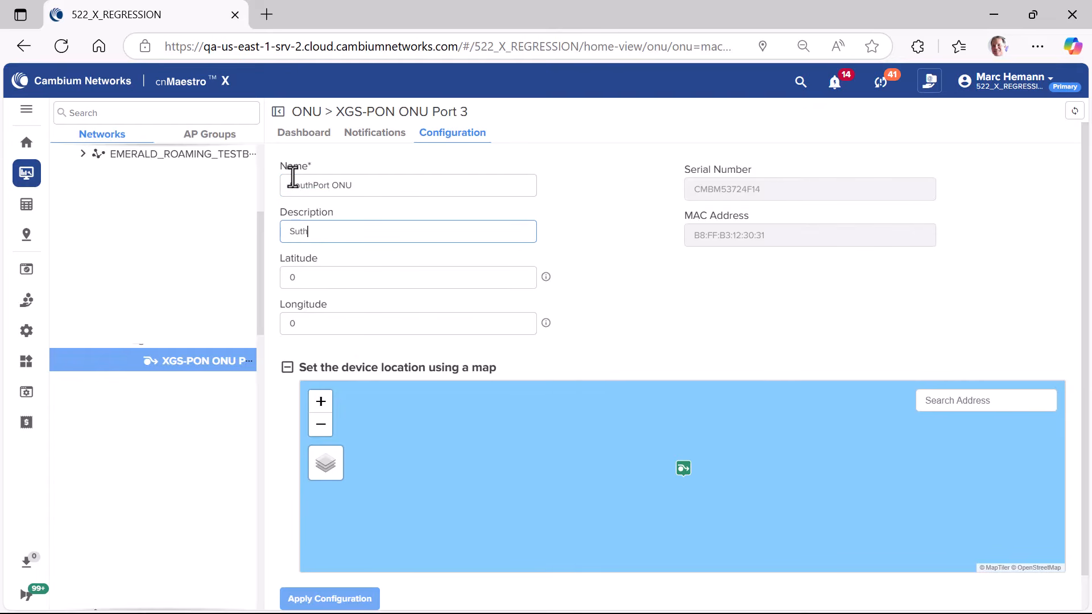
pyautogui.press('BackSpace')
pyautogui.press('BackSpace')
pyautogui.press('BackSpace')
pyautogui.write('outh Location')
pyautogui.press('Tab')
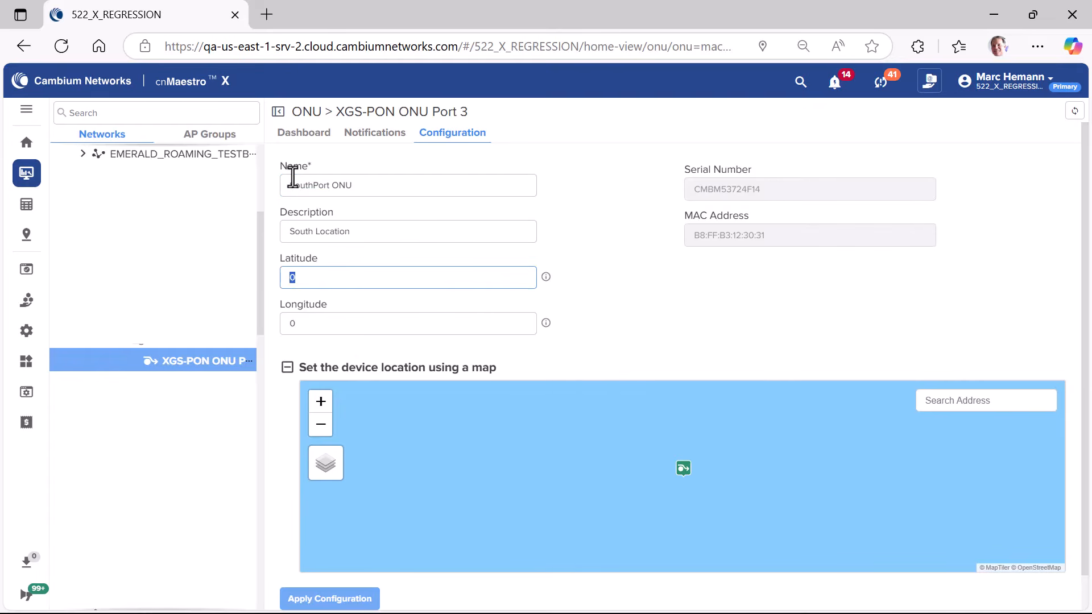
# Step: Set the ONU's latitude to 37 and its longitude to 75
pyautogui.write('37')
pyautogui.press('Tab')
pyautogui.write('75')
pyautogui.press('Tab')
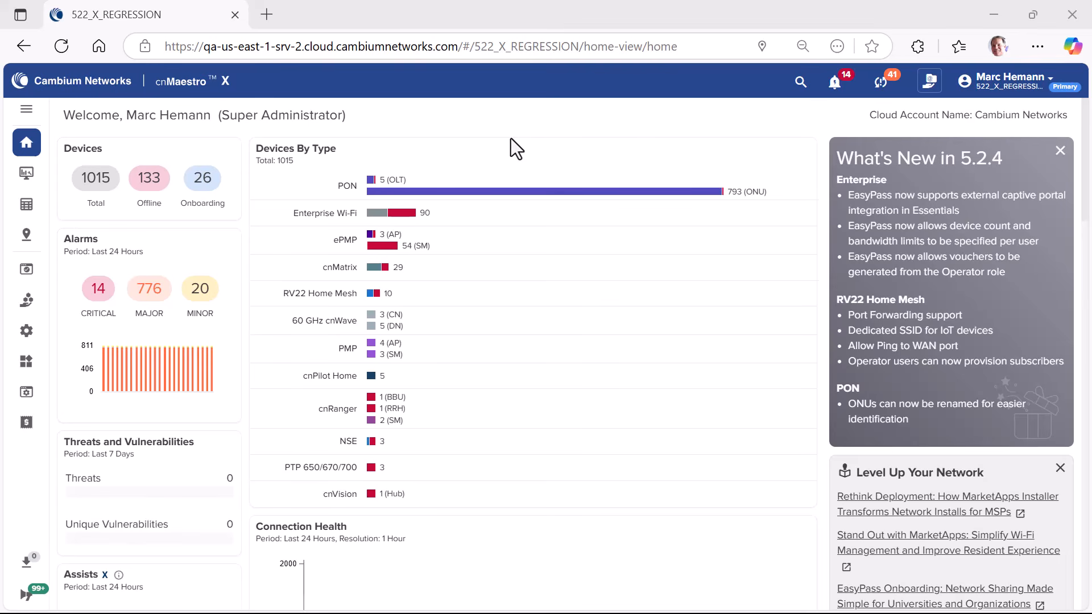
# Step: Open the port forwarding overrides for home Wi-Fi devices in the Whats New managed subscriber's service configuration
pyautogui.moveTo(27, 305)
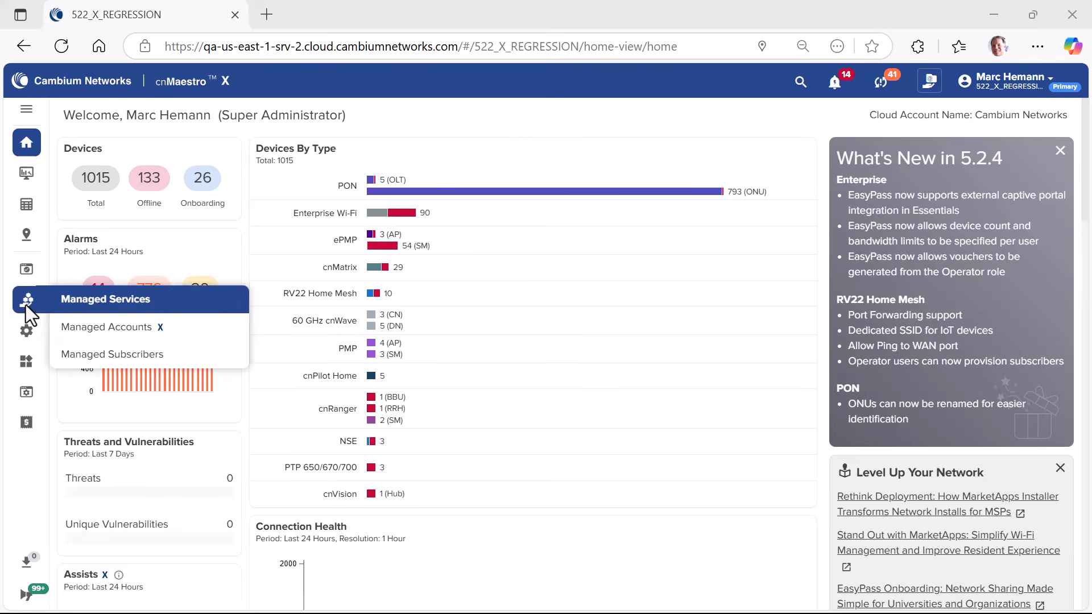
pyautogui.click(110, 358)
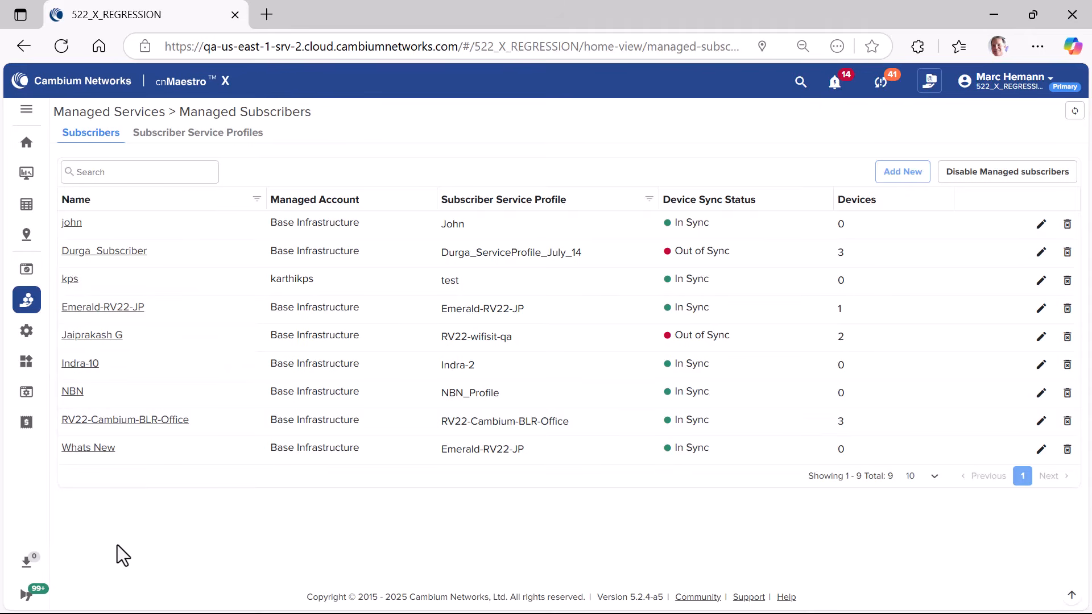
pyautogui.click(104, 449)
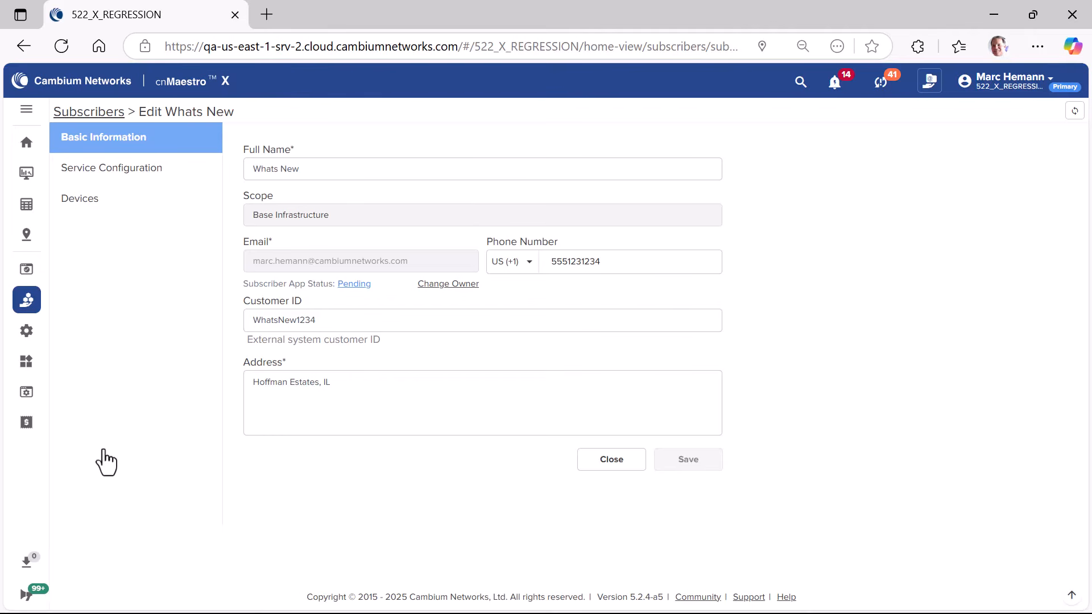
pyautogui.click(143, 177)
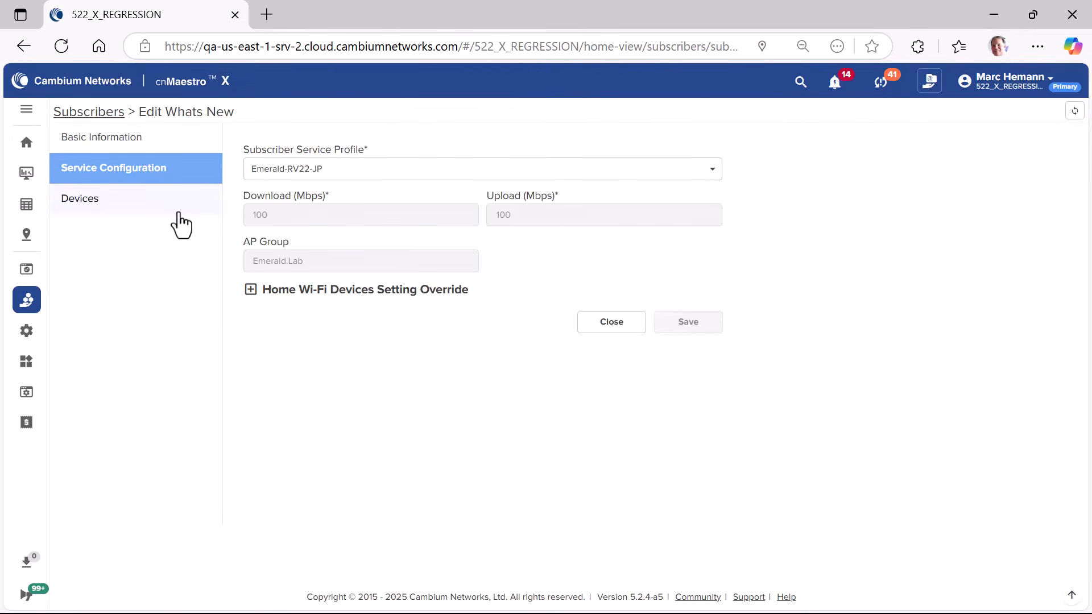
pyautogui.click(251, 292)
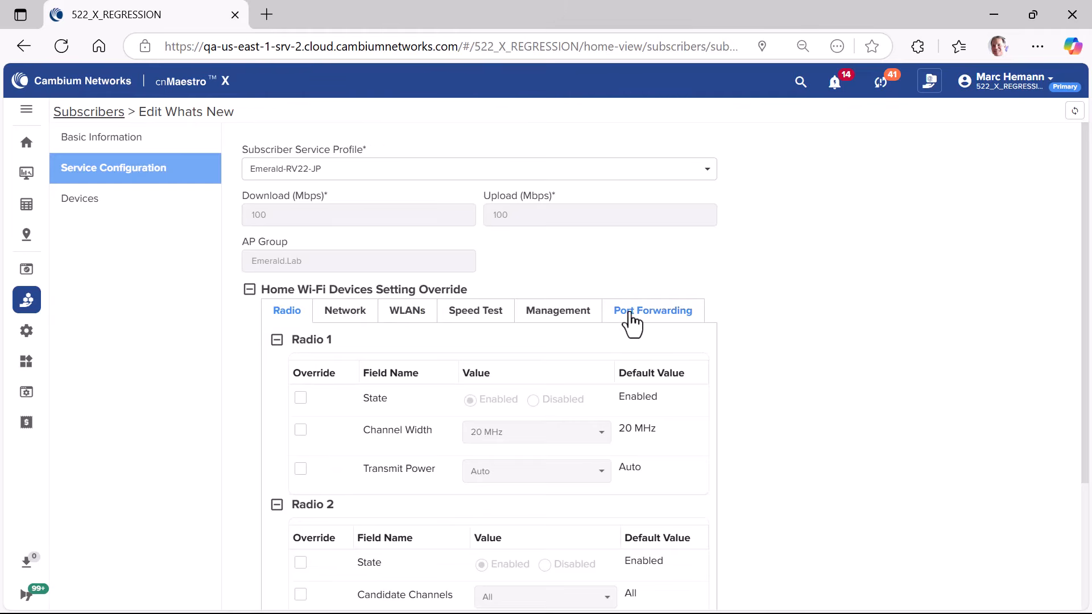
pyautogui.click(647, 321)
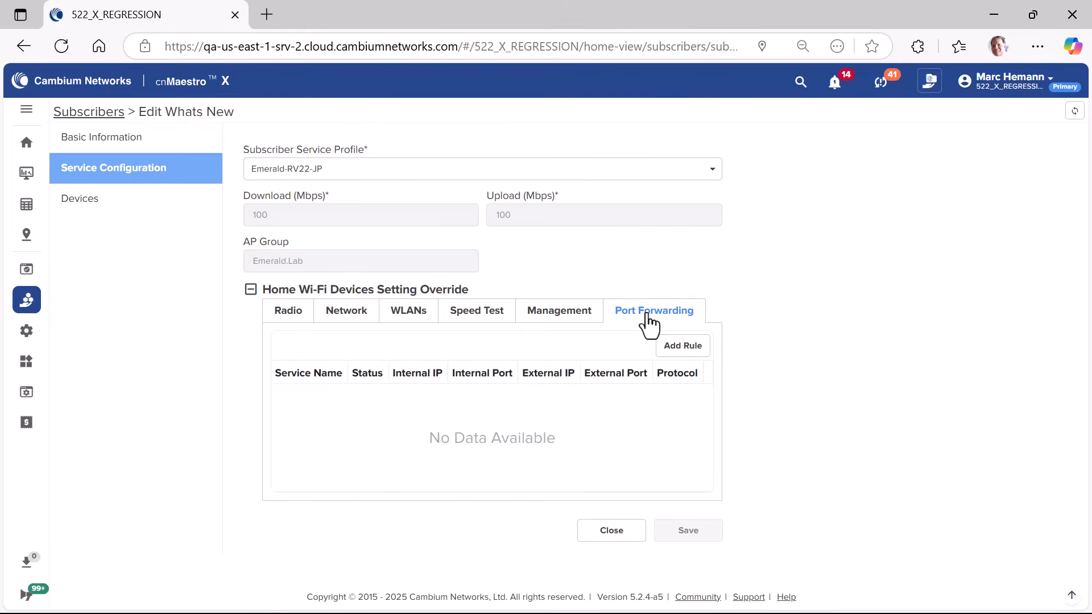
# Step: Start a port forwarding rule with service name SSH and internal IP 192.168.30.11
pyautogui.click(676, 347)
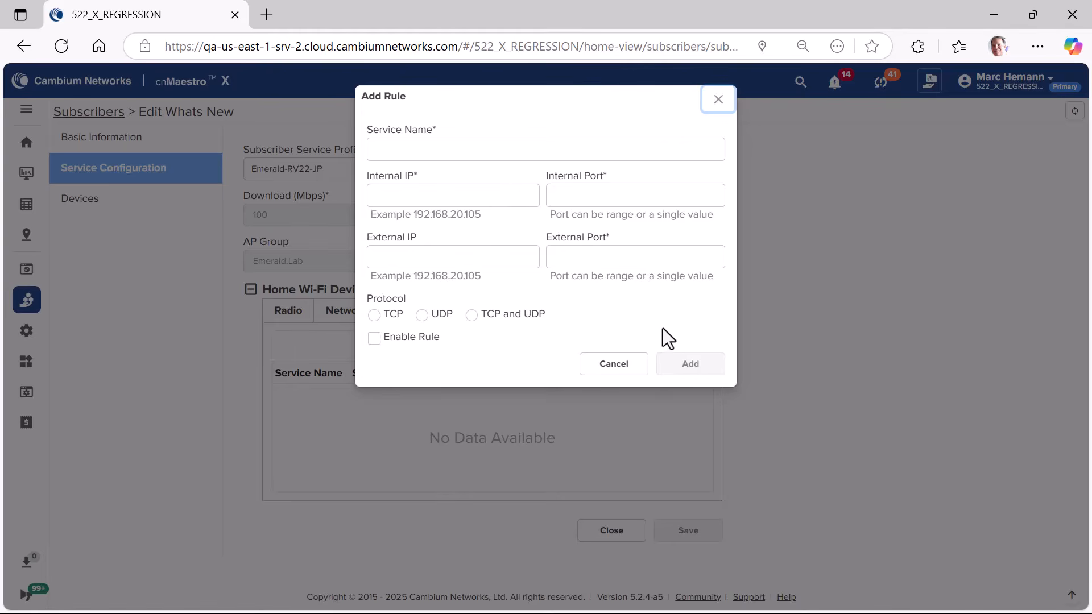
pyautogui.click(463, 150)
pyautogui.write('ssH')
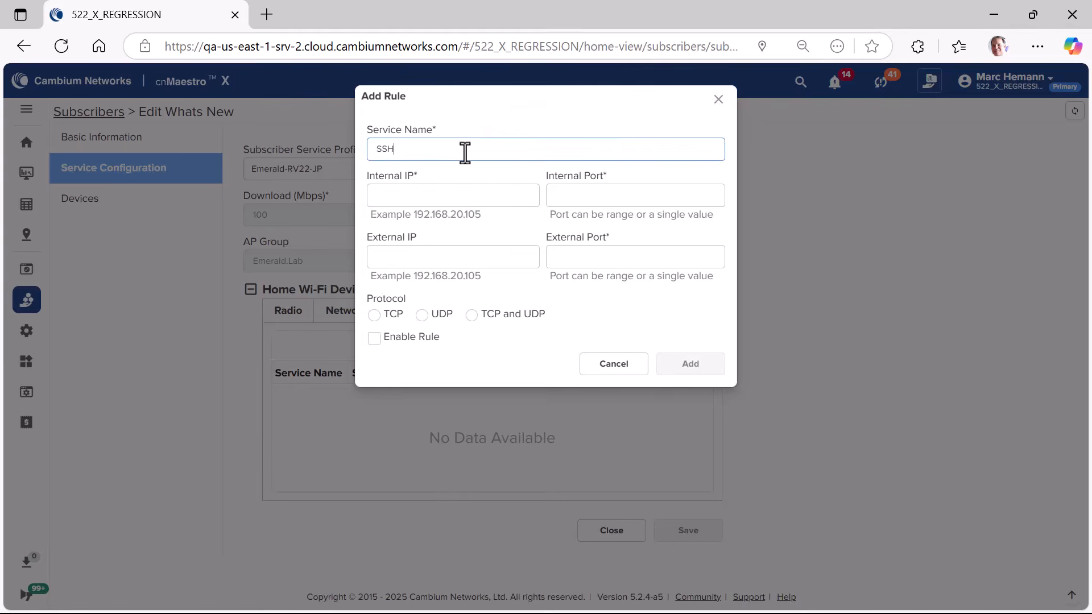
pyautogui.press('Tab')
pyautogui.write('1')
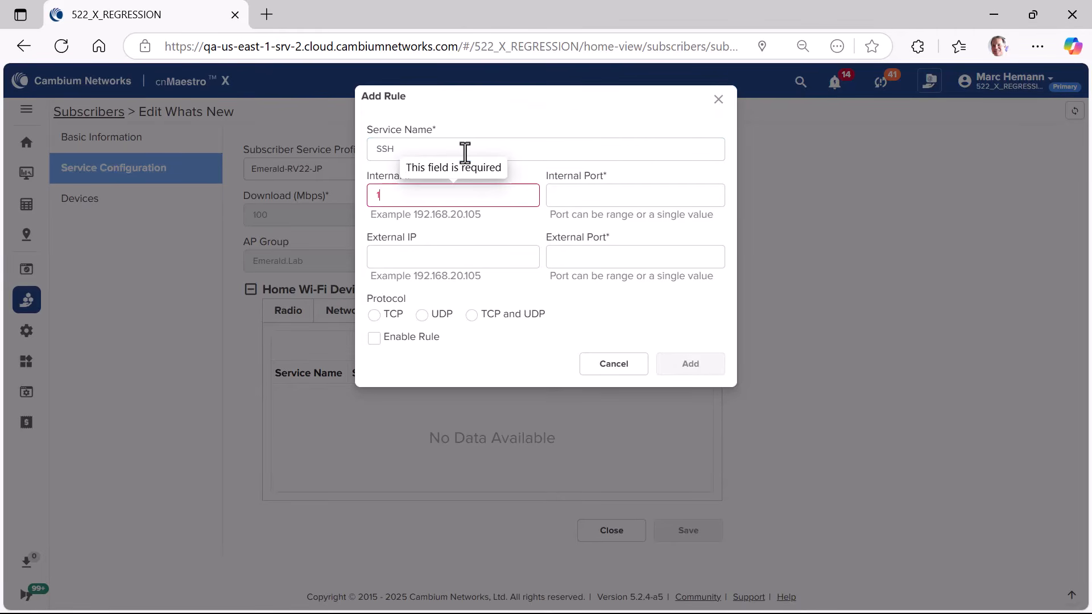
pyautogui.write('92.168.30.11')
# Step: Set the rule's internal port to 22 and external port to 2200, leaving the external IP empty
pyautogui.press('Tab')
pyautogui.write('22')
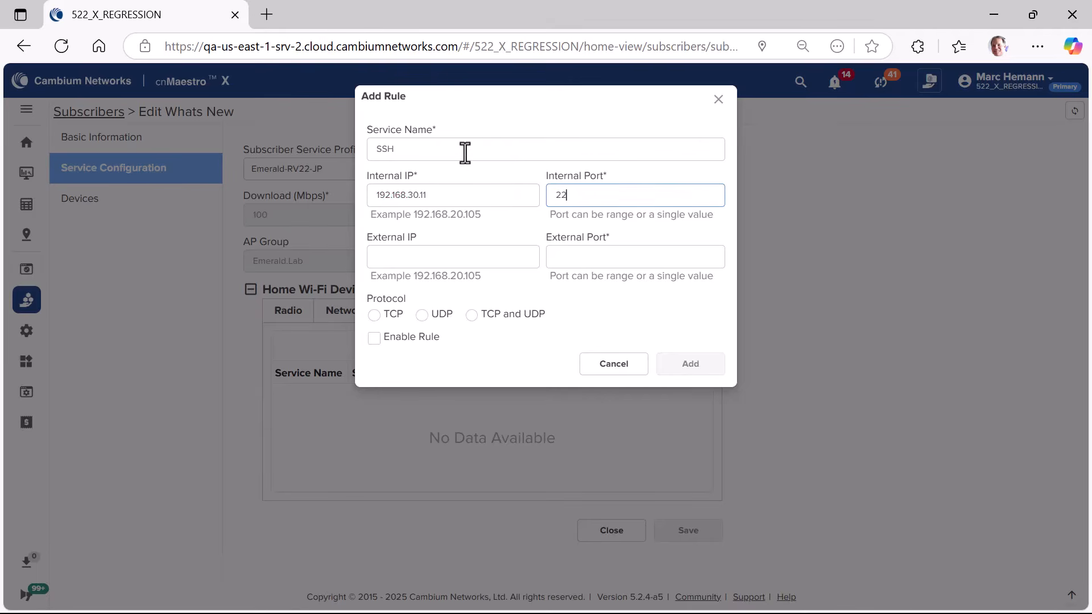
pyautogui.press('Tab')
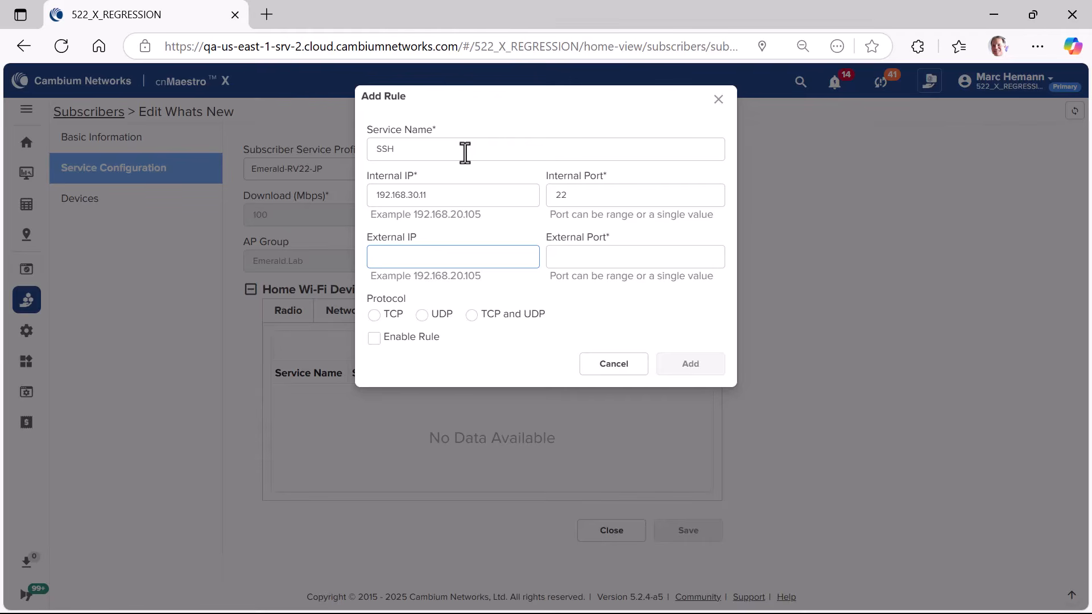
pyautogui.press('Tab')
pyautogui.write('220')
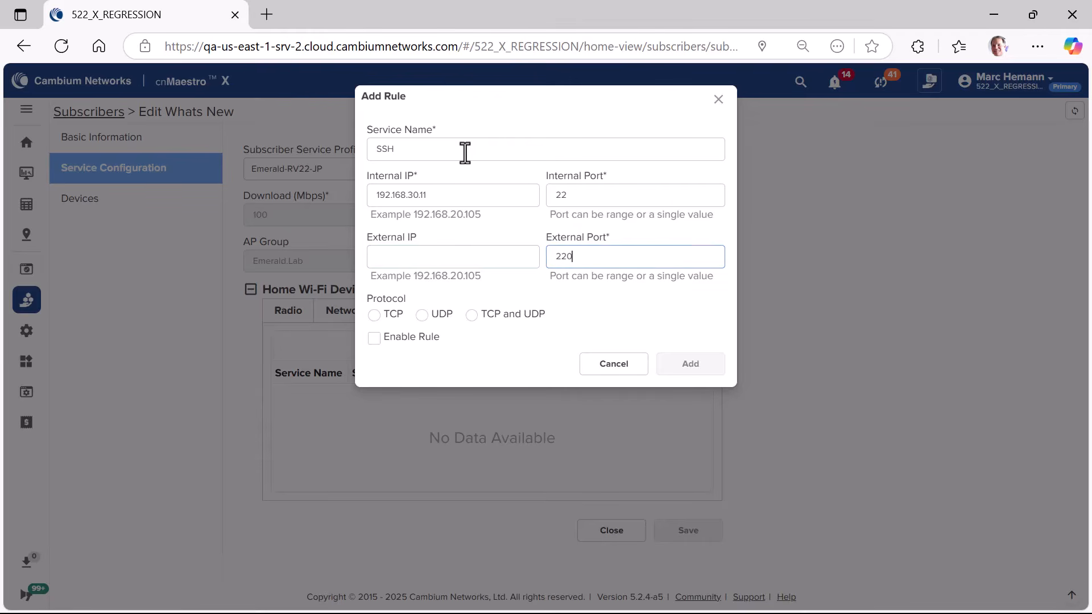
pyautogui.write('0')
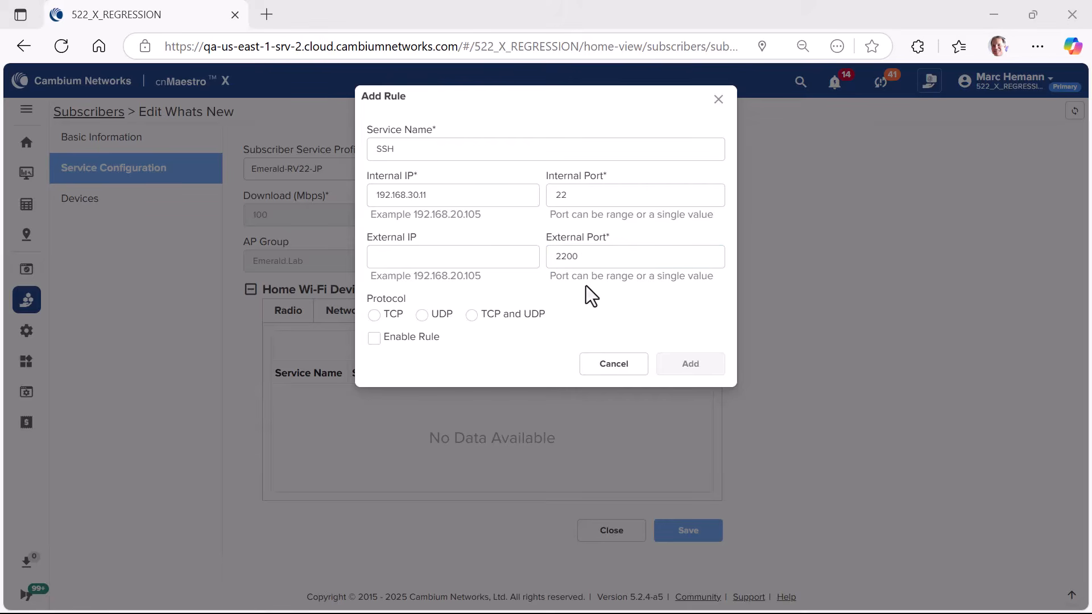
# Step: Extend the SSH rule's internal port to the range 22-24 and its external port to 2200-2202
pyautogui.click(595, 195)
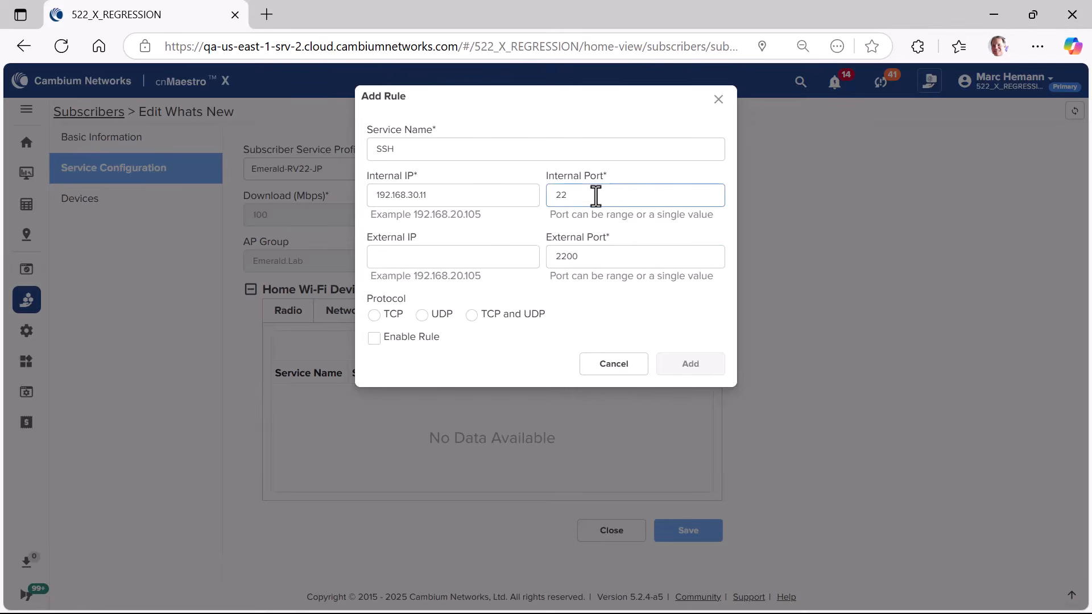
pyautogui.write('-24')
pyautogui.click(595, 257)
pyautogui.write('-2202')
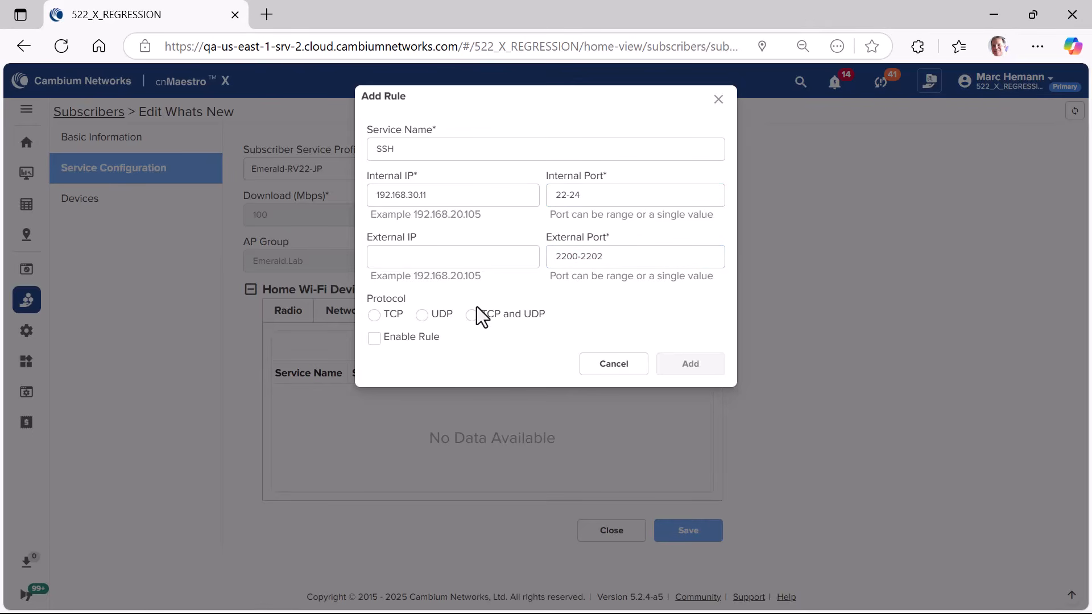
# Step: Choose TCP as the SSH rule's protocol, enable the rule, and add it to the subscriber's port forwarding list
pyautogui.click(374, 316)
pyautogui.click(374, 339)
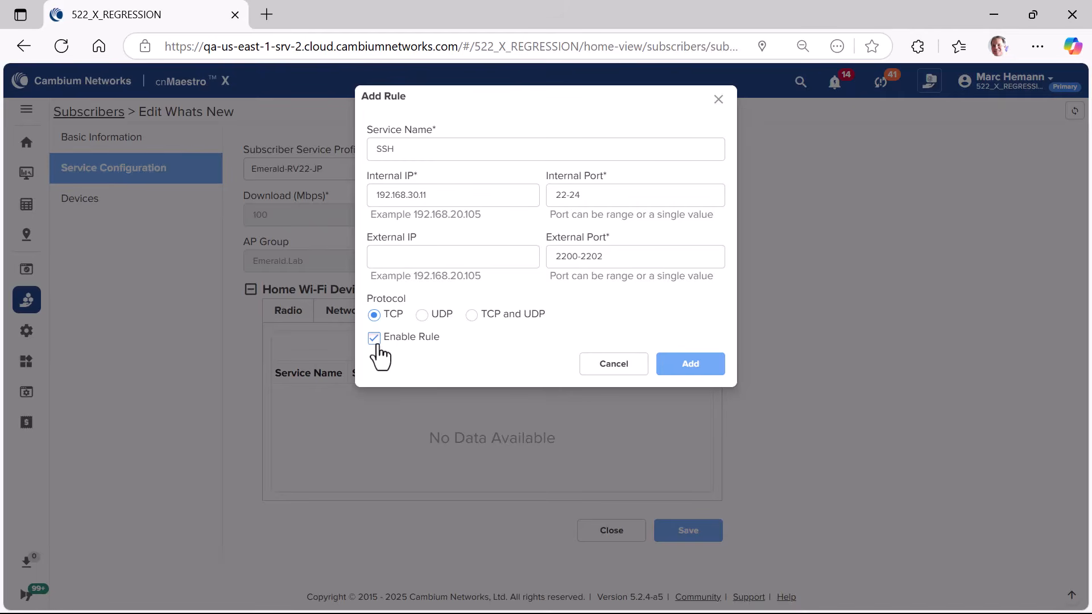
pyautogui.click(689, 366)
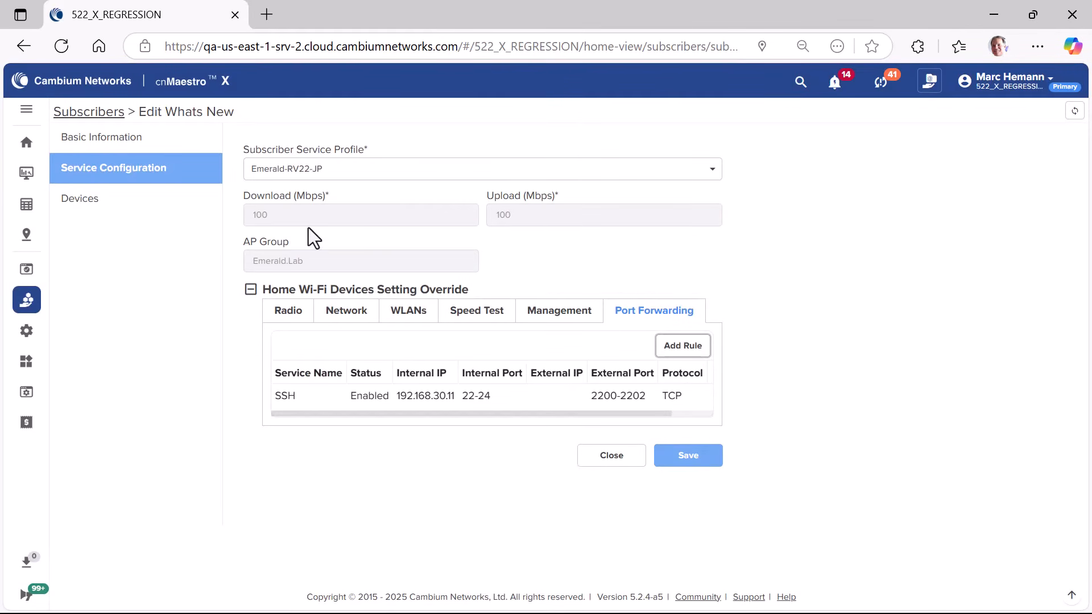
# Step: View the blank port forwarding rule form in the RV22_80027A inventory device's advanced configuration, and cancel it
pyautogui.click(26, 210)
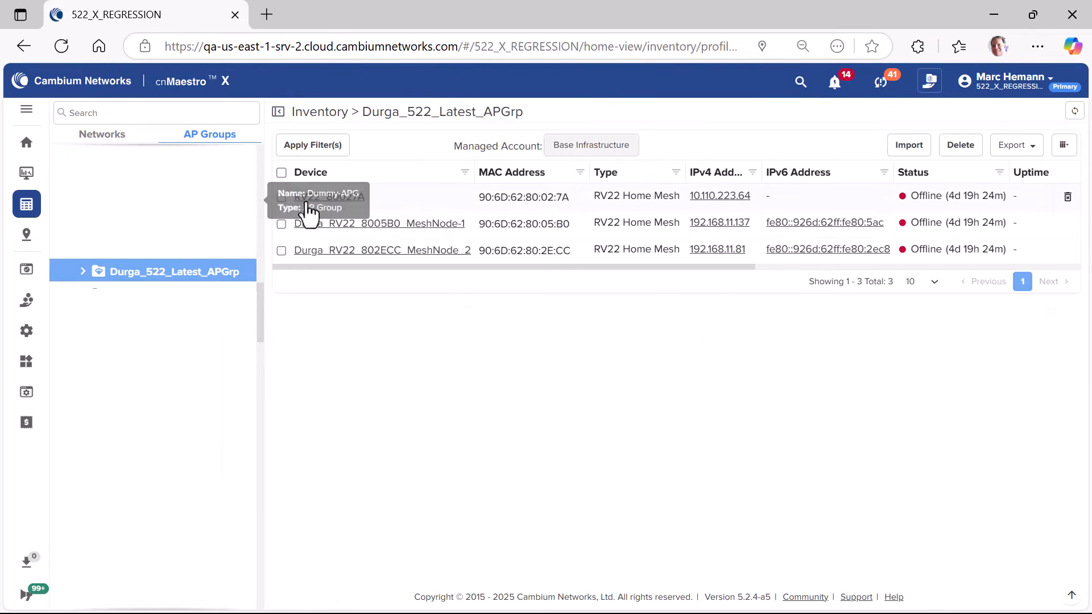
pyautogui.click(332, 197)
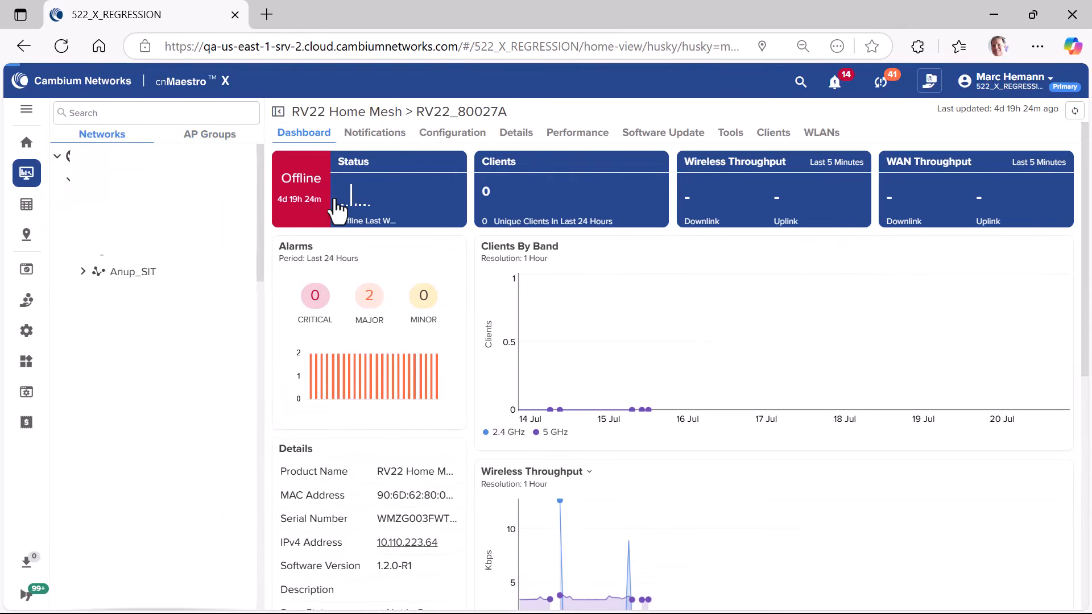
pyautogui.click(444, 141)
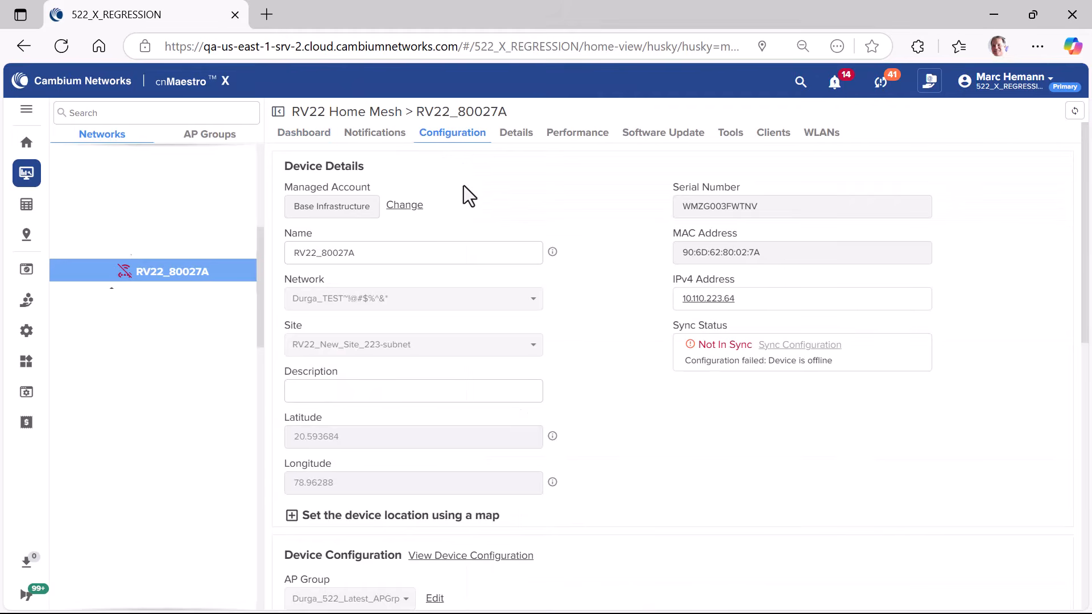
pyautogui.scroll(-8, 463, 188)
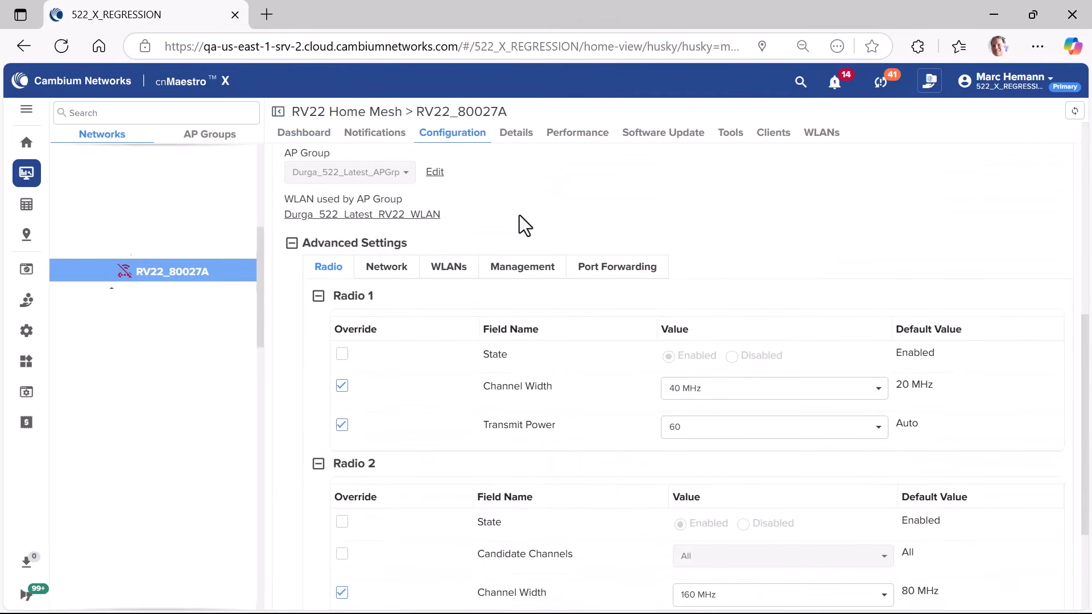
pyautogui.click(604, 272)
pyautogui.click(1036, 342)
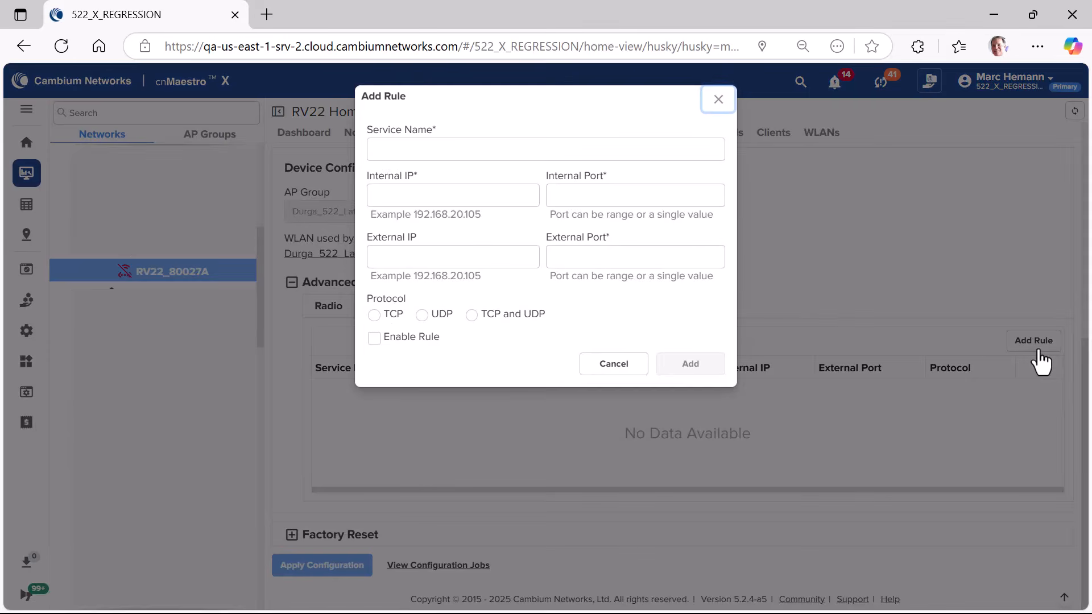
pyautogui.click(604, 366)
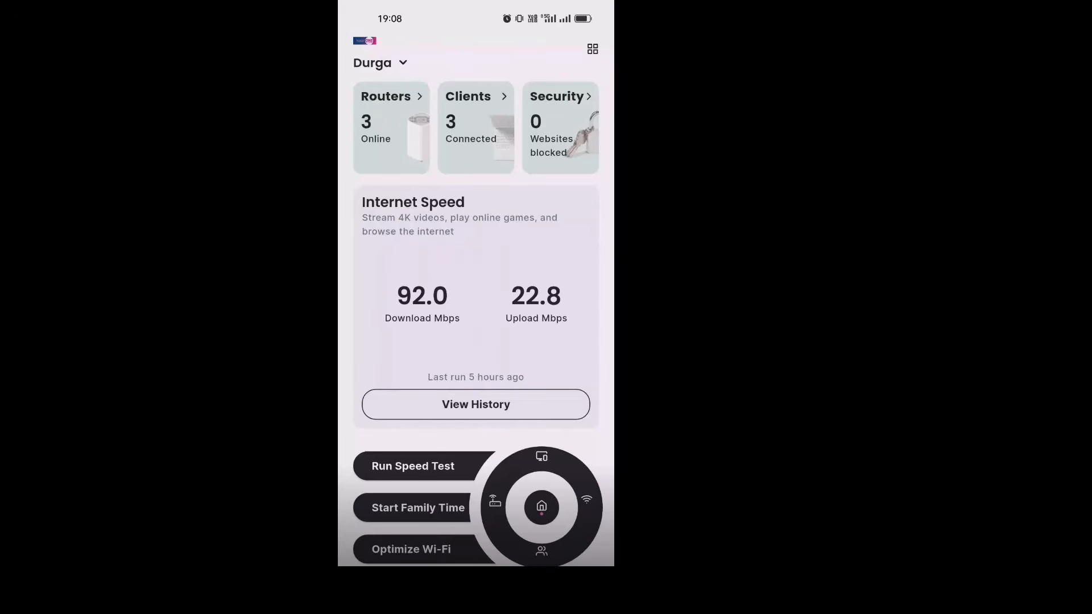
# Step: Switch to the subscriber mobile app and start a new port forwarding rule from the Wi-Fi network settings
pyautogui.click(586, 501)
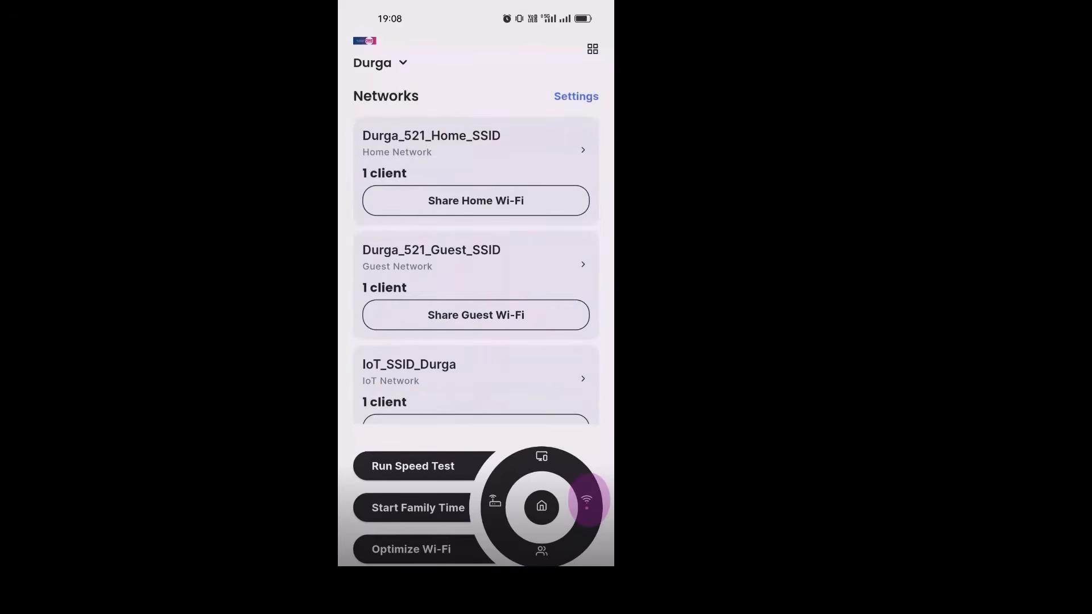
pyautogui.click(576, 96)
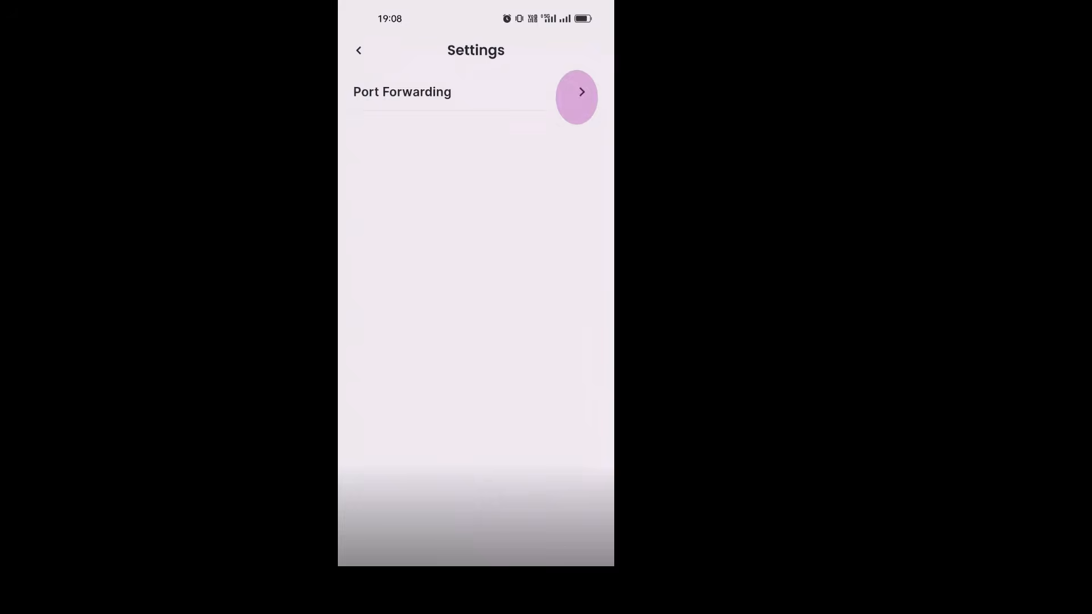
pyautogui.click(397, 96)
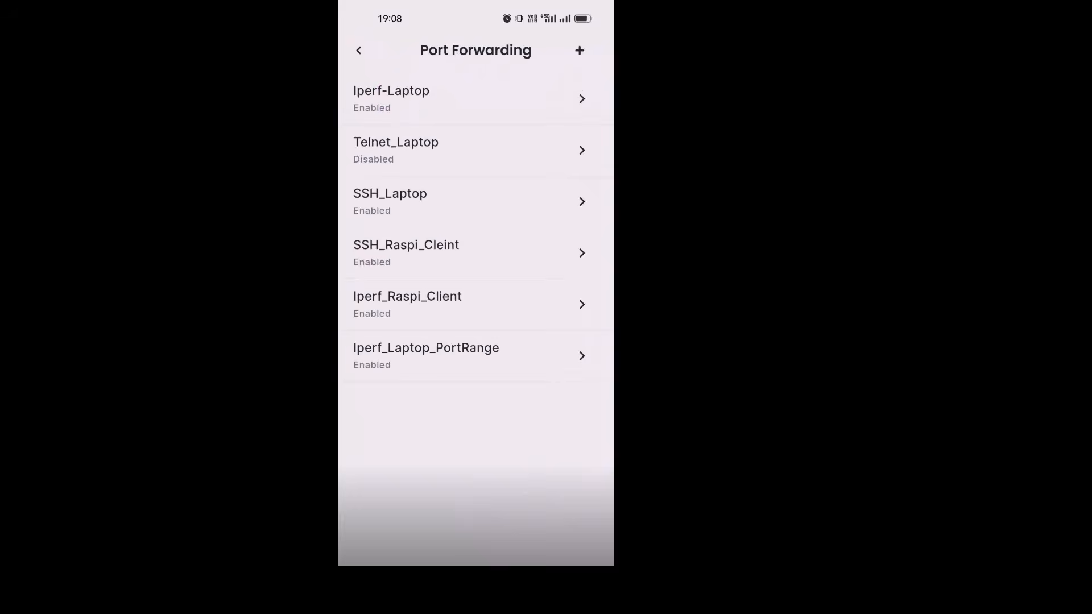
pyautogui.click(584, 52)
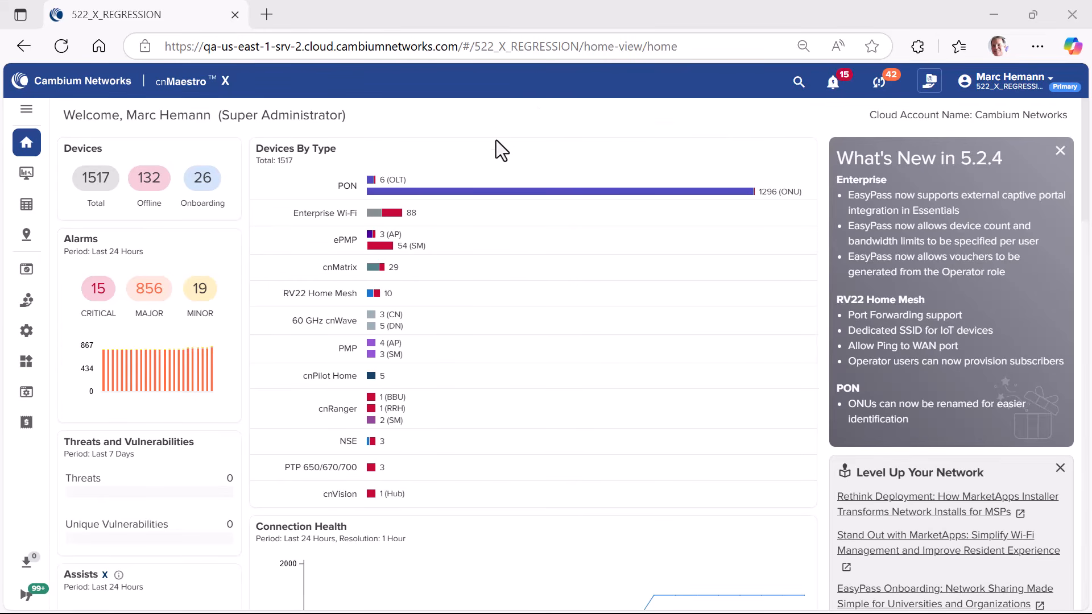
# Step: Start a new WLAN in the Wi-Fi profiles with RV22 Home Mesh as its type
pyautogui.moveTo(17, 323)
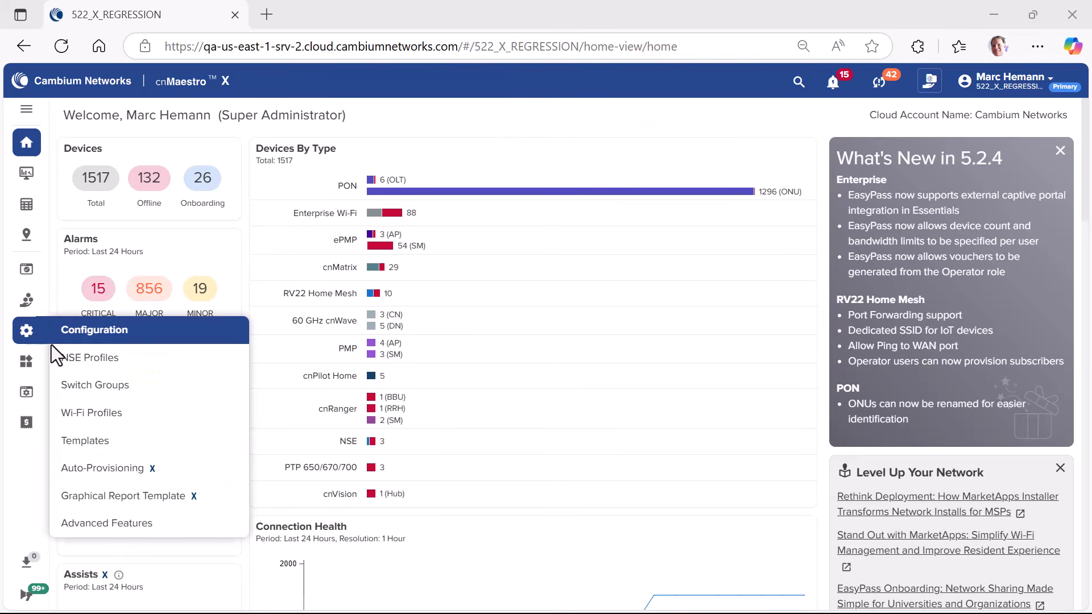
pyautogui.click(119, 421)
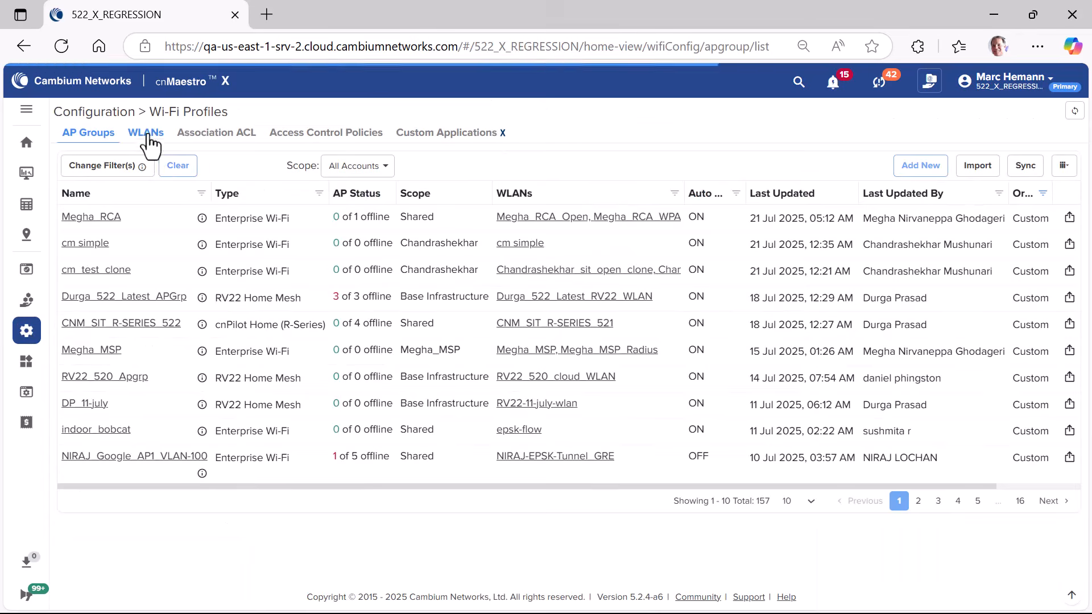
pyautogui.click(147, 136)
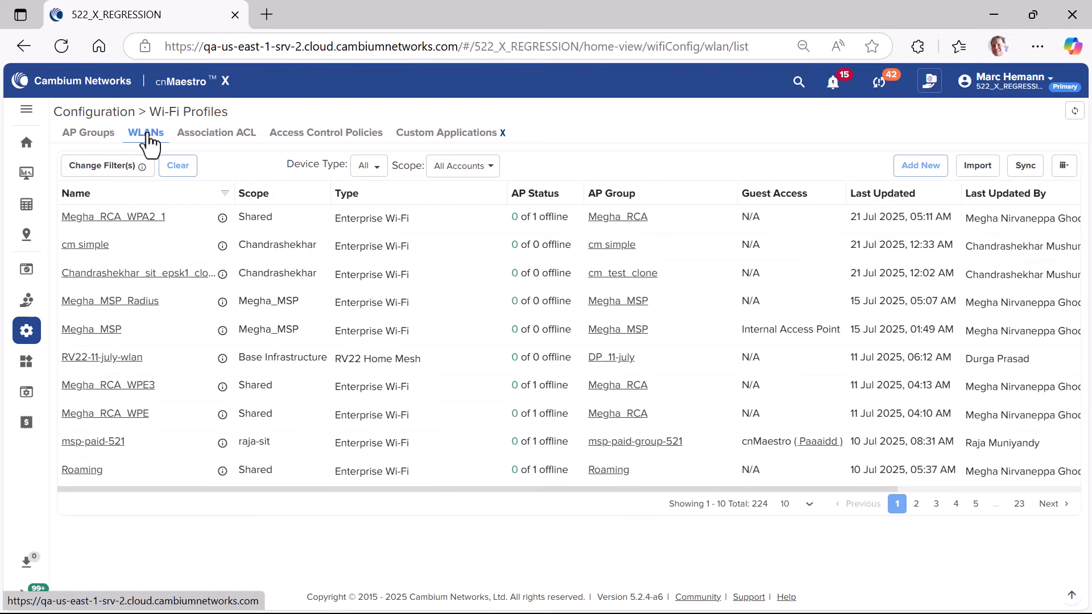
pyautogui.click(930, 170)
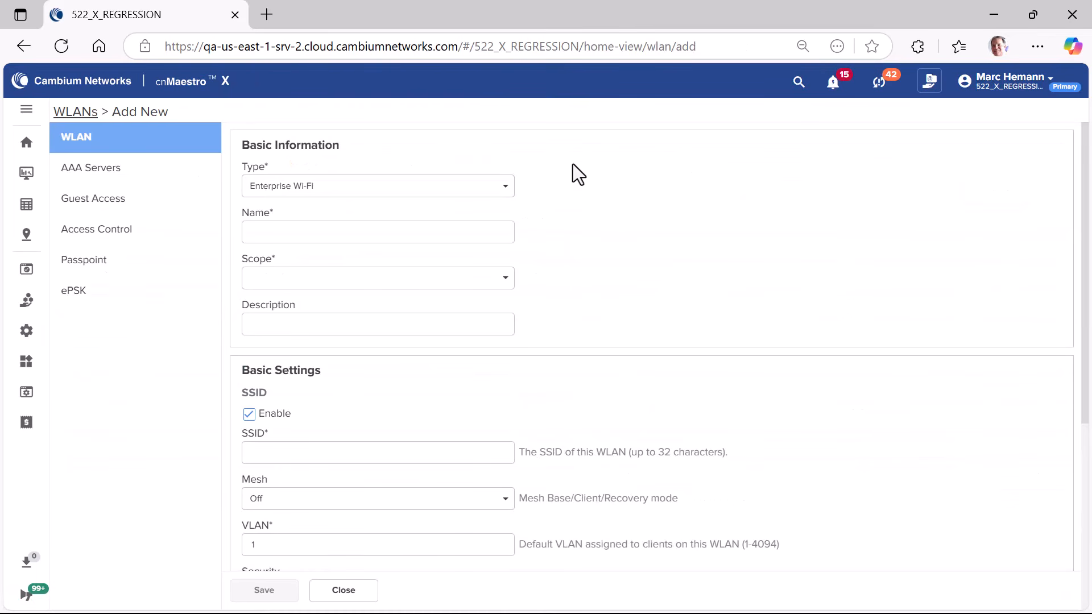
pyautogui.click(504, 186)
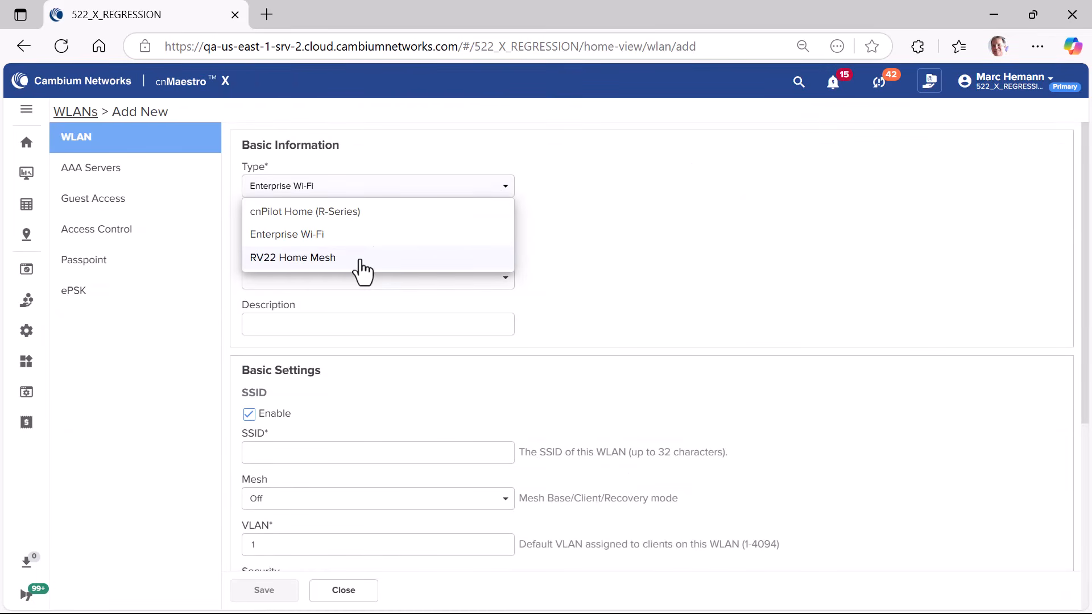
pyautogui.click(425, 259)
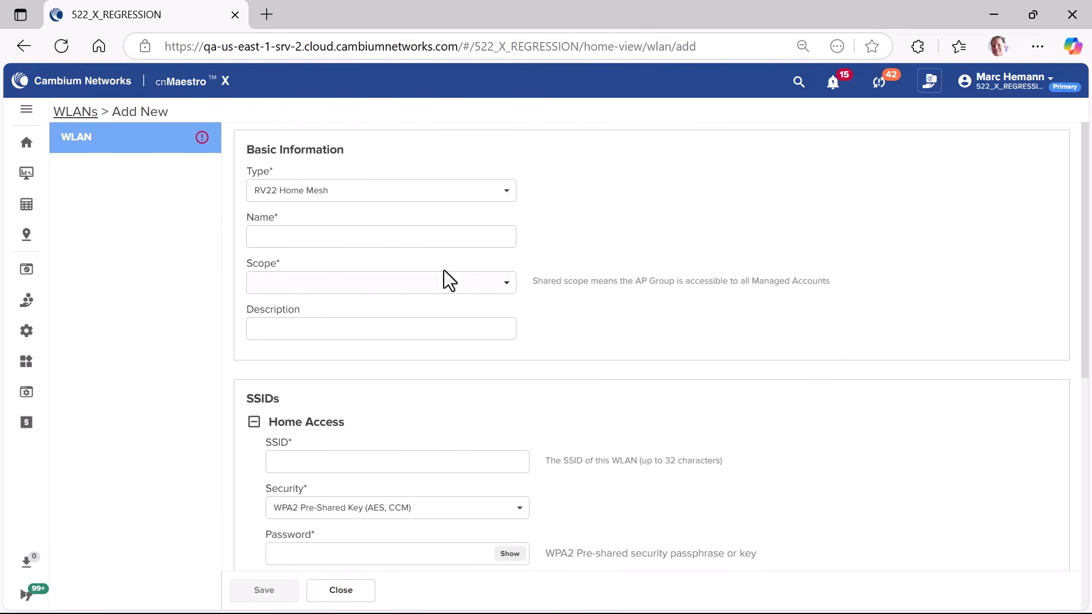
# Step: Name the new RV22 Home Mesh WLAN "Home IoT SSID" and choose its scope
pyautogui.click(341, 236)
pyautogui.write('Home IoT SSID')
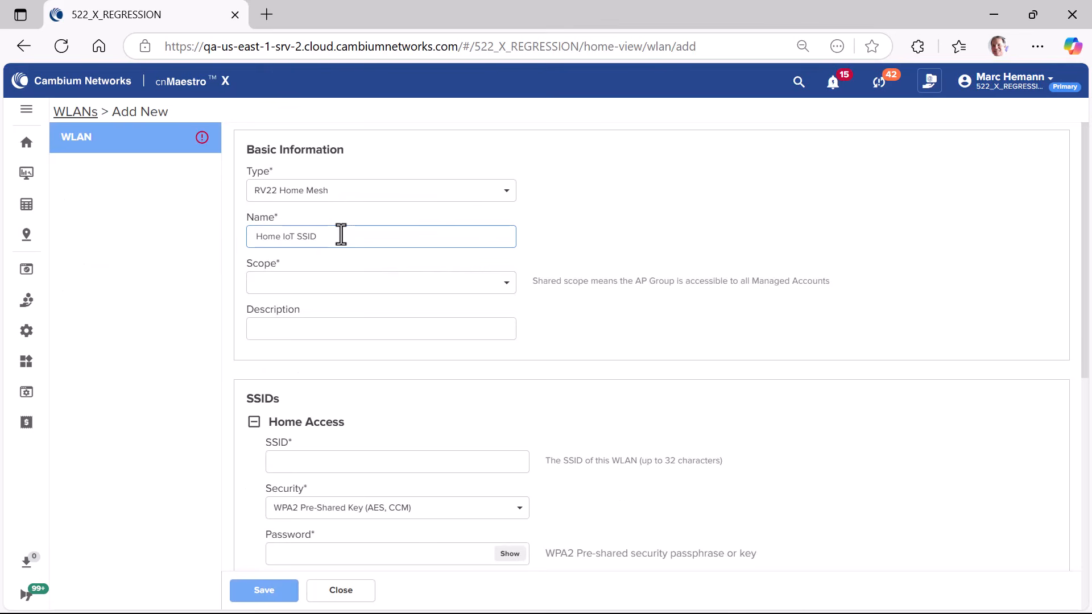
pyautogui.click(318, 282)
pyautogui.click(307, 358)
# Step: Enable IoT access on the WLAN with the SSID "Home IoT", enter the IoT passphrase, and choose the 2.4 GHz band
pyautogui.scroll(-8, 296, 290)
pyautogui.click(273, 323)
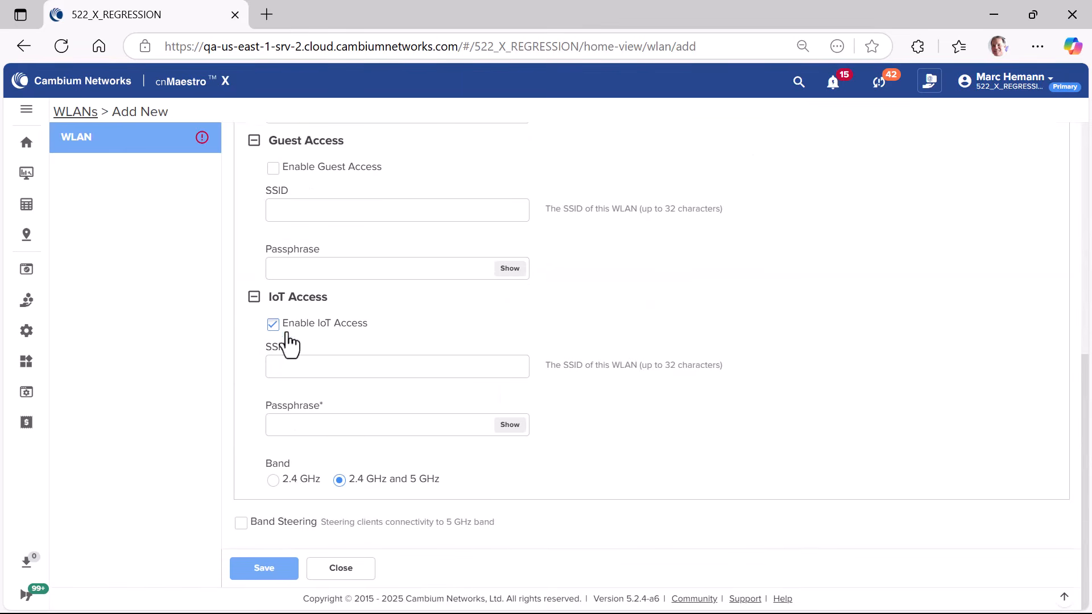
pyautogui.click(290, 366)
pyautogui.write('Home IoT')
pyautogui.click(288, 426)
pyautogui.write('••••••••••')
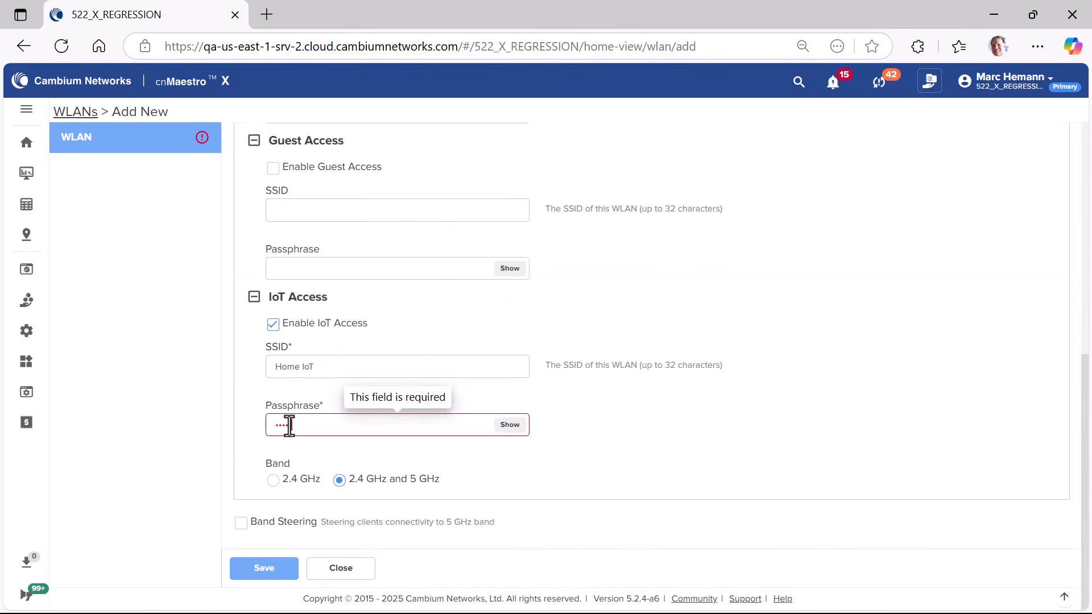
pyautogui.click(326, 476)
pyautogui.click(273, 481)
pyautogui.click(320, 316)
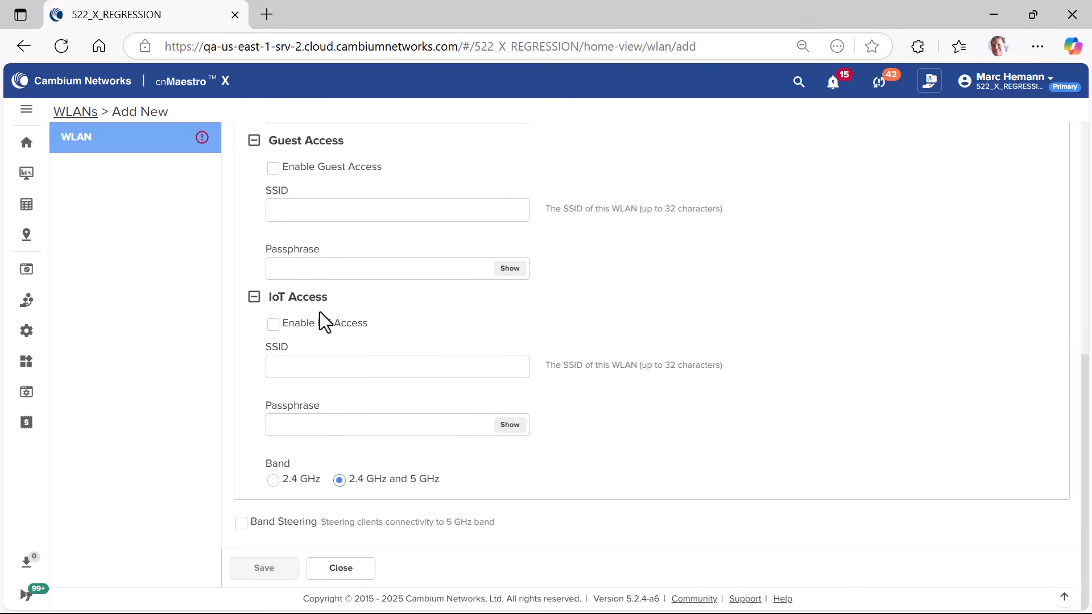
# Step: Start a new RV22 Home Mesh AP group in the Wi-Fi profiles, named Whatsnew with Base Infrastructure scope
pyautogui.moveTo(41, 337)
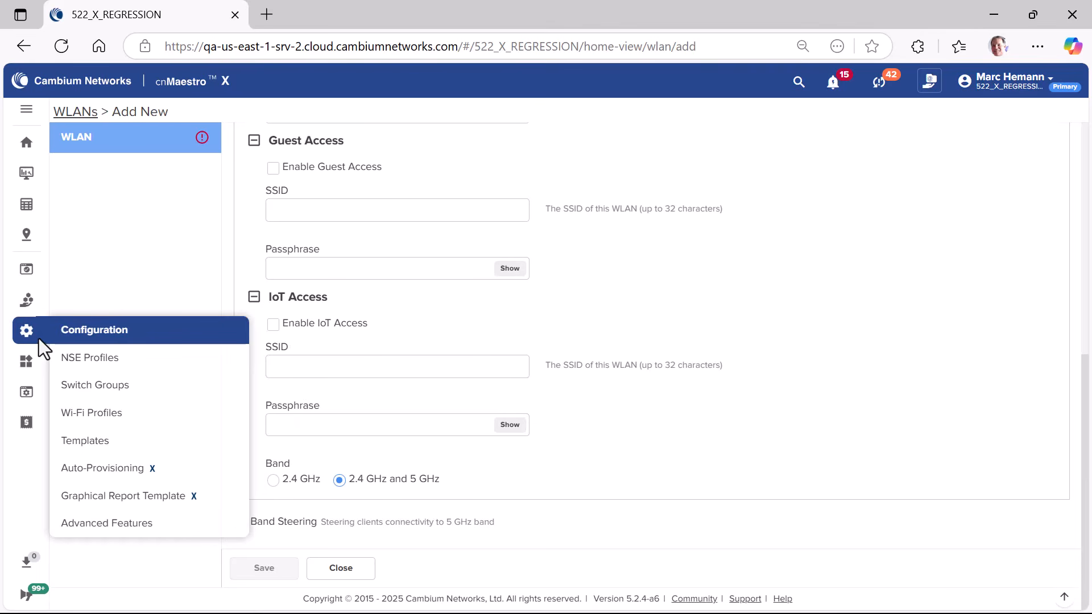
pyautogui.click(119, 418)
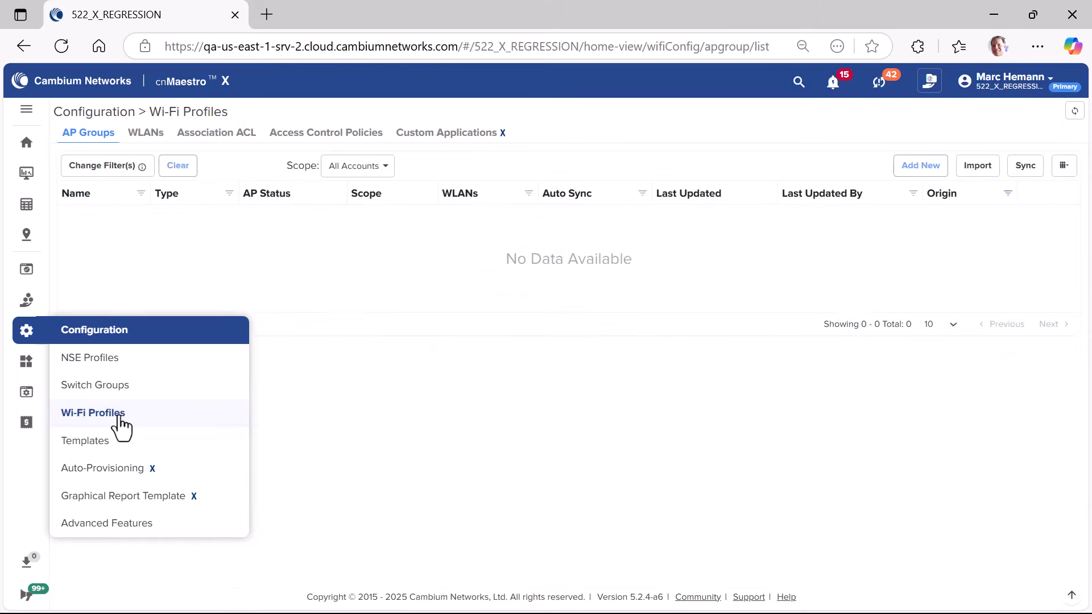
pyautogui.click(920, 166)
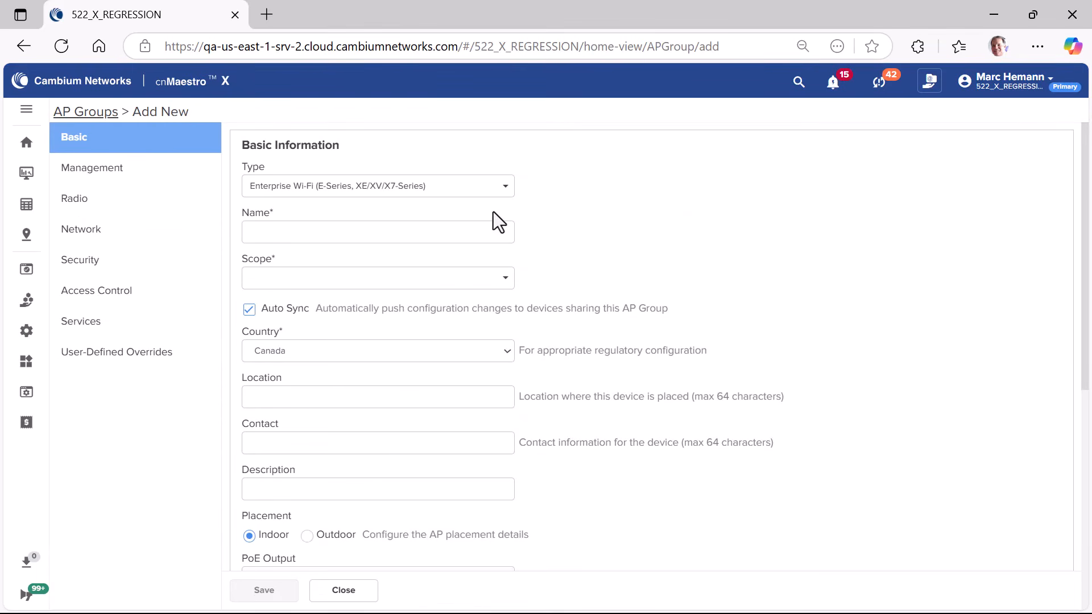
pyautogui.click(504, 190)
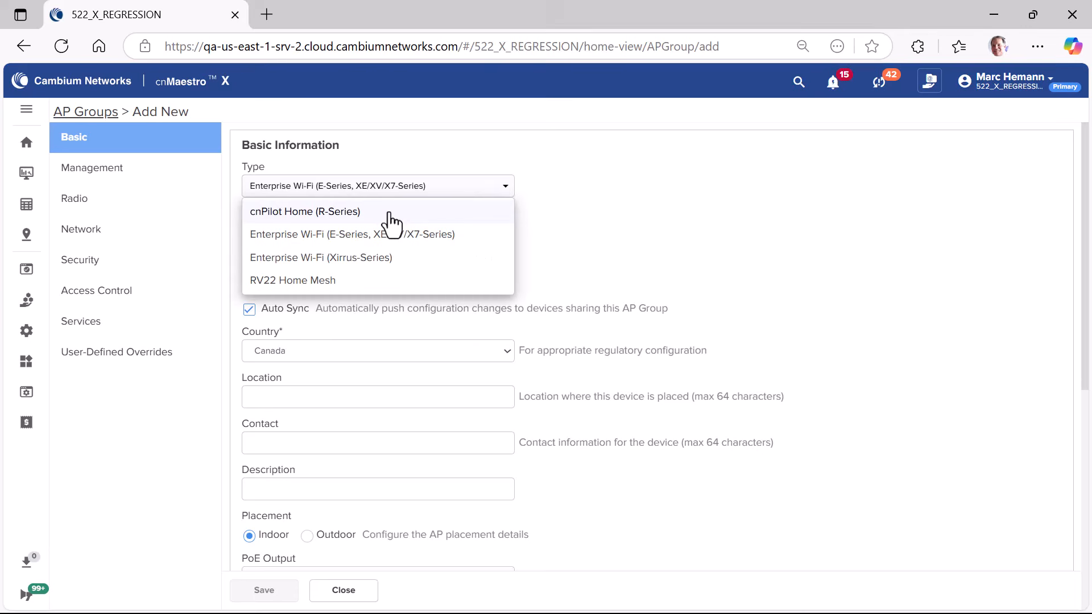
pyautogui.click(335, 282)
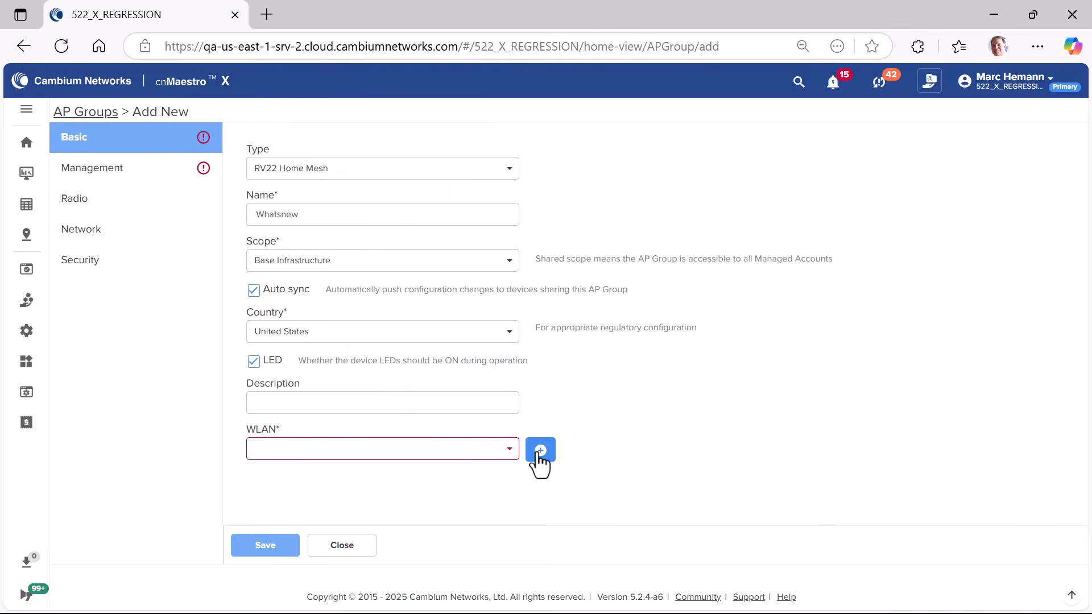
# Step: Open the form for adding a WLAN to the AP group and view its IoT Access settings
pyautogui.click(540, 452)
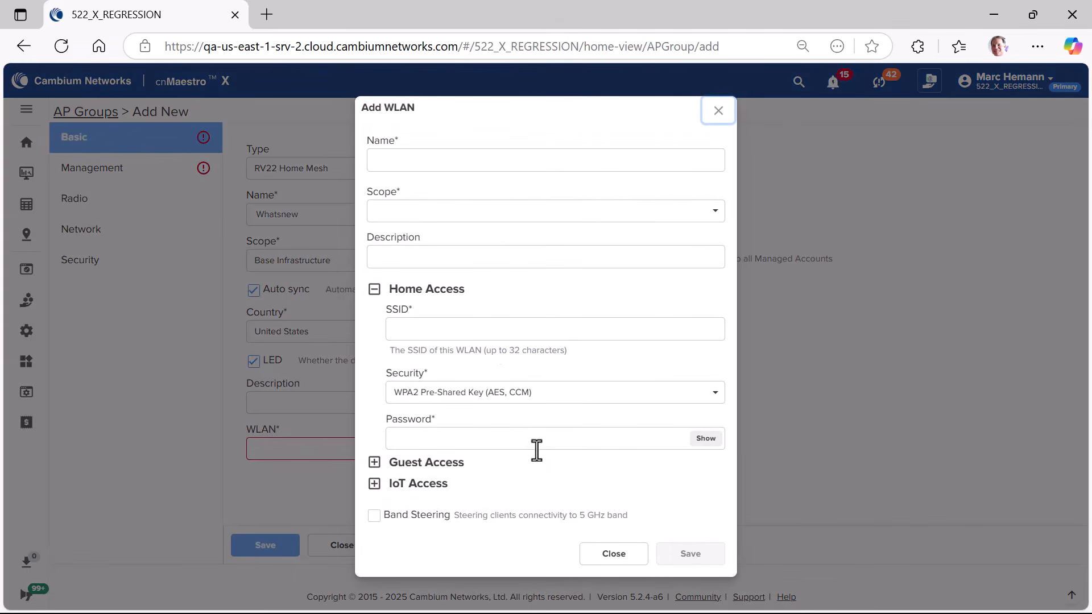
pyautogui.click(374, 483)
pyautogui.scroll(-3, 432, 430)
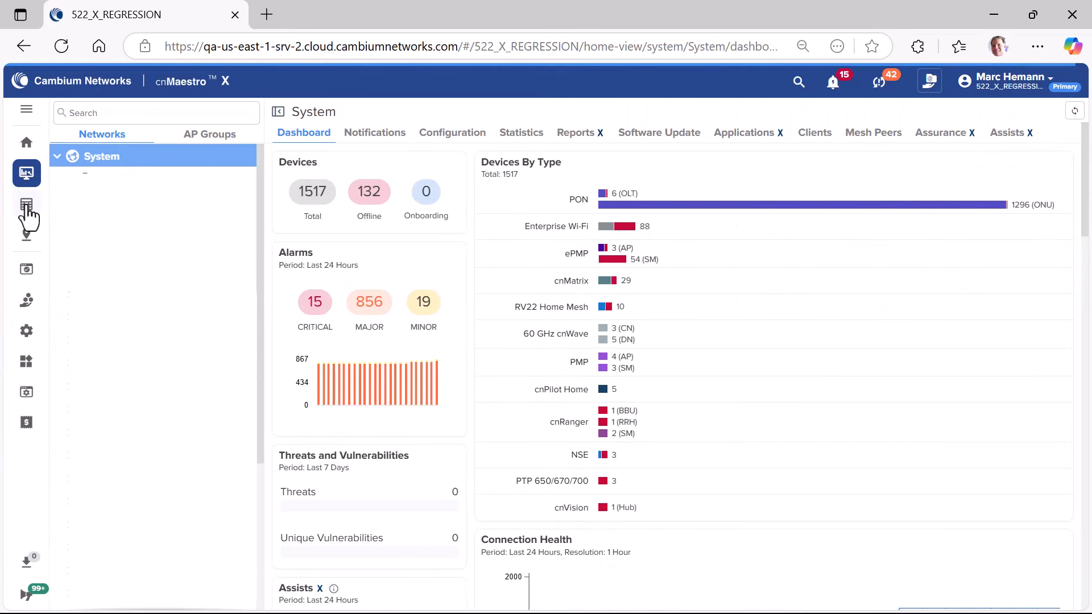
# Step: Examine the WLAN override settings, including the IoT access fields, in the advanced configuration of the RV22_800298 inventory device
pyautogui.click(26, 203)
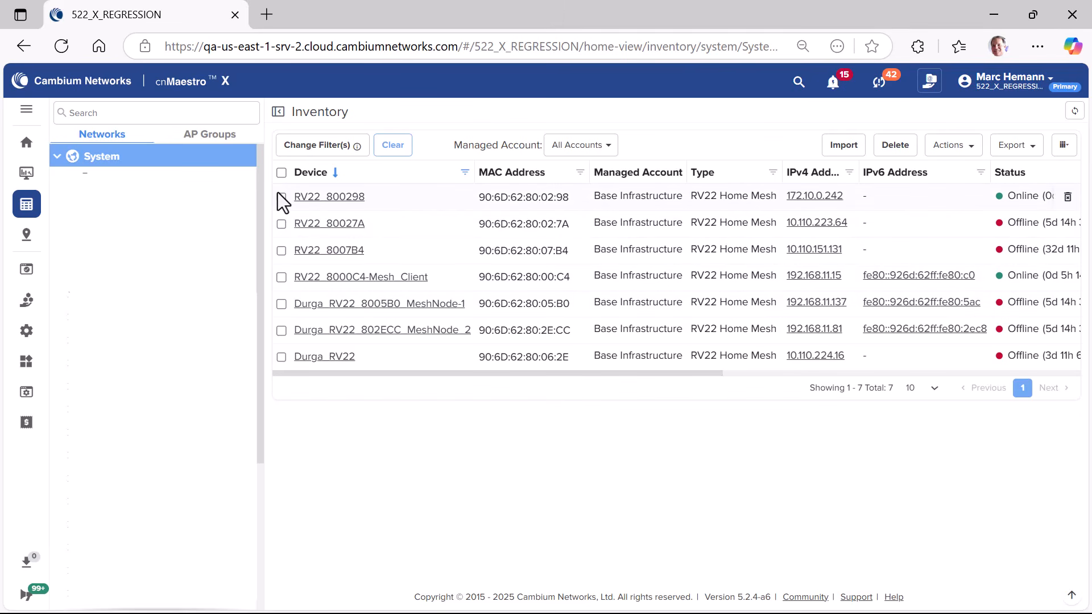
pyautogui.click(328, 199)
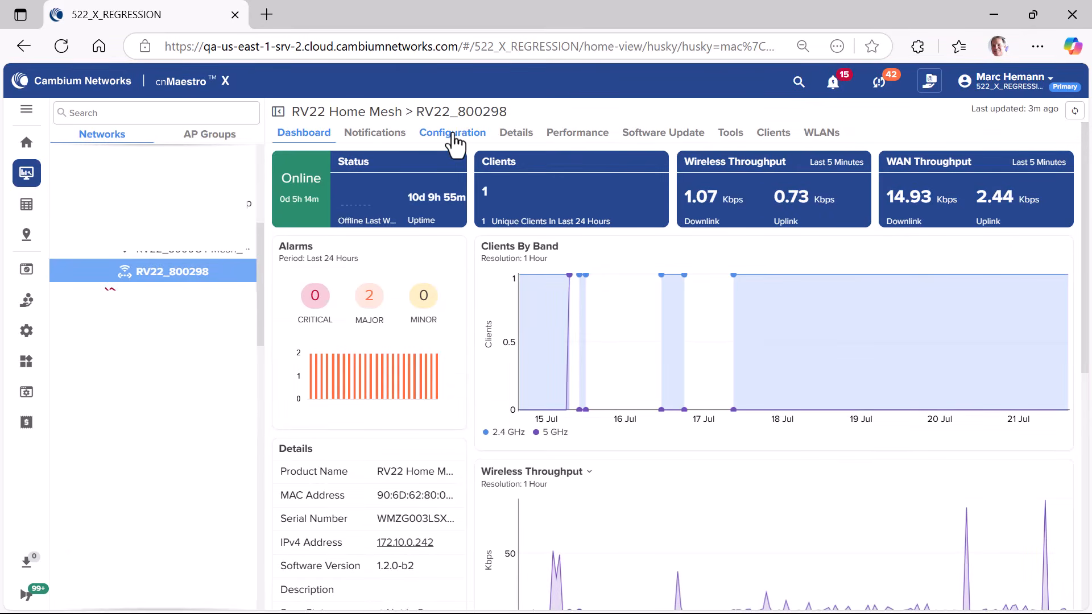
pyautogui.click(454, 136)
pyautogui.scroll(-8, 466, 344)
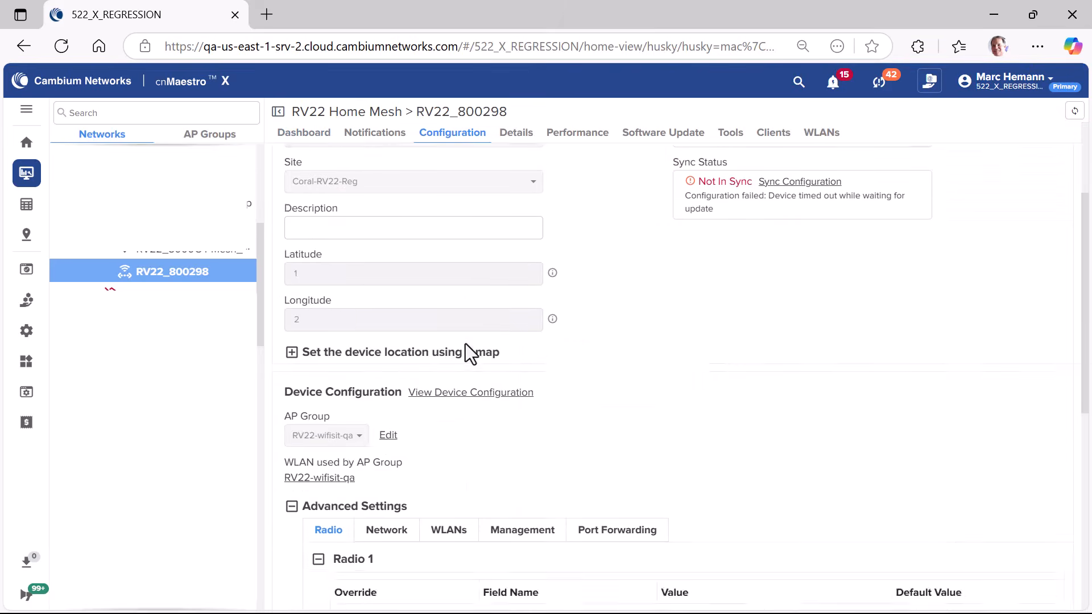
pyautogui.scroll(-2, 472, 340)
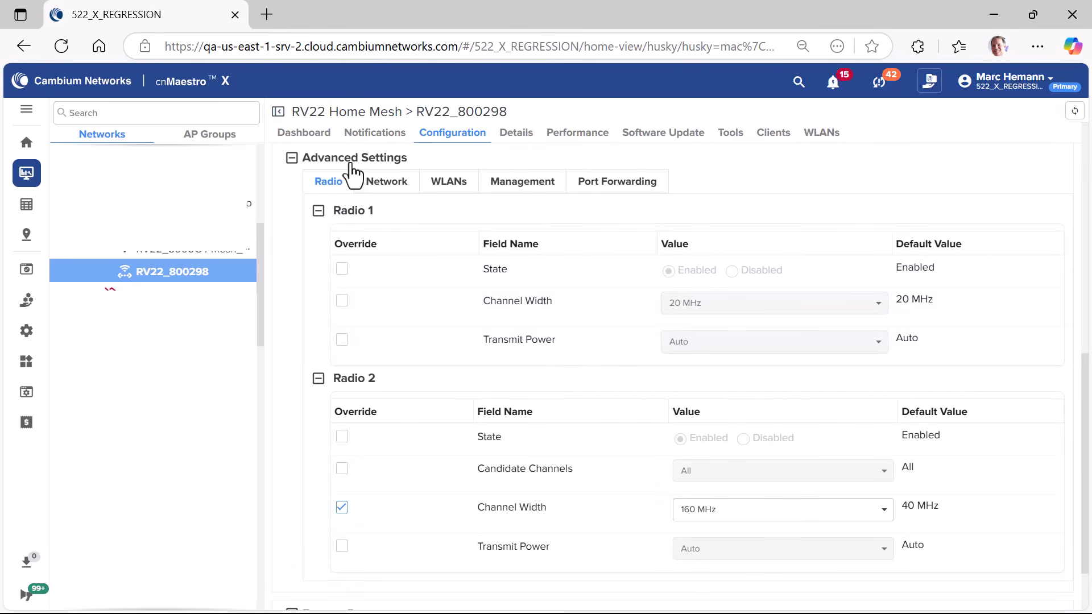
pyautogui.click(449, 182)
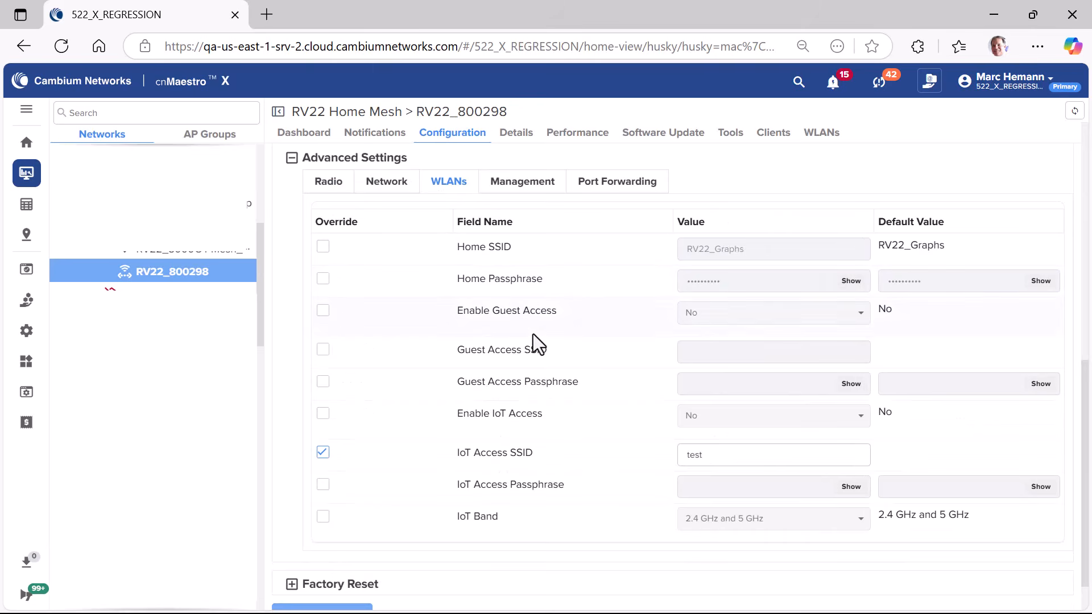
pyautogui.scroll(-1, 552, 373)
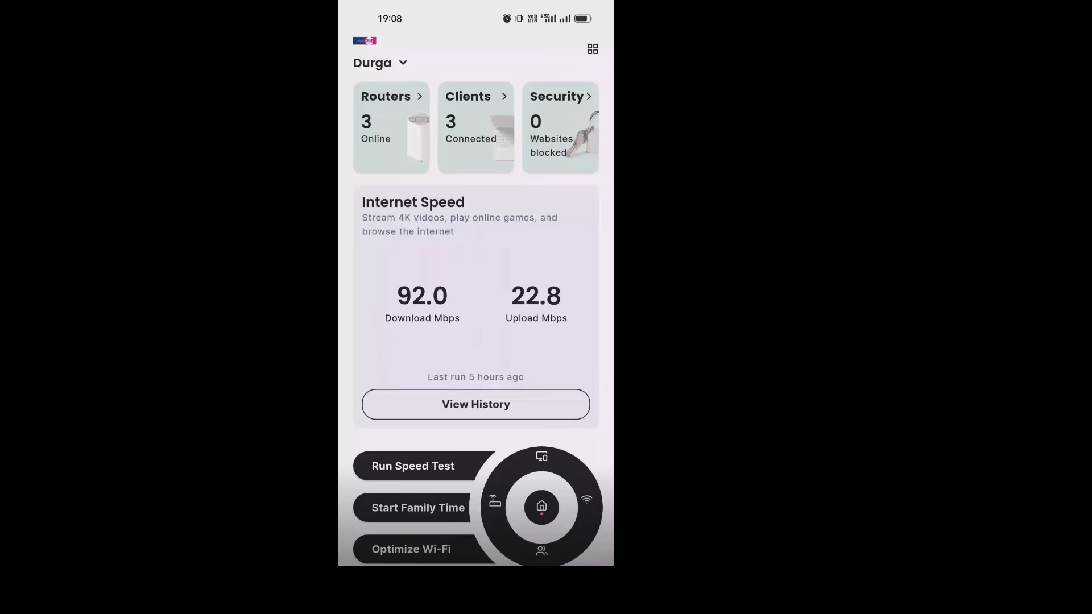
# Step: Switch to the subscriber mobile app and open the band setting of the IoT network
pyautogui.click(587, 499)
pyautogui.scroll(-1, 476, 270)
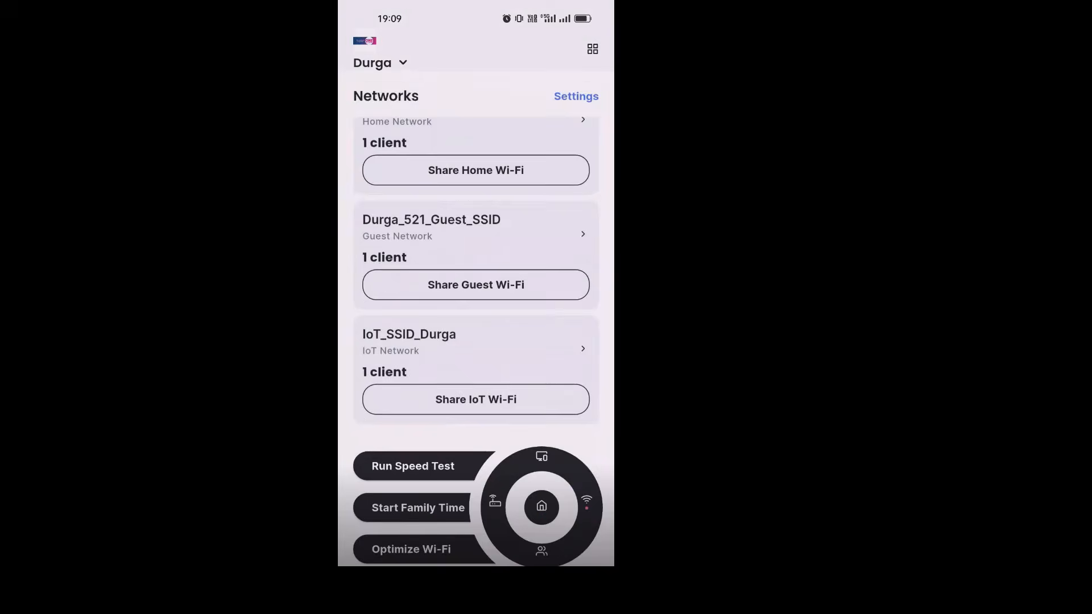
pyautogui.click(476, 343)
pyautogui.click(595, 50)
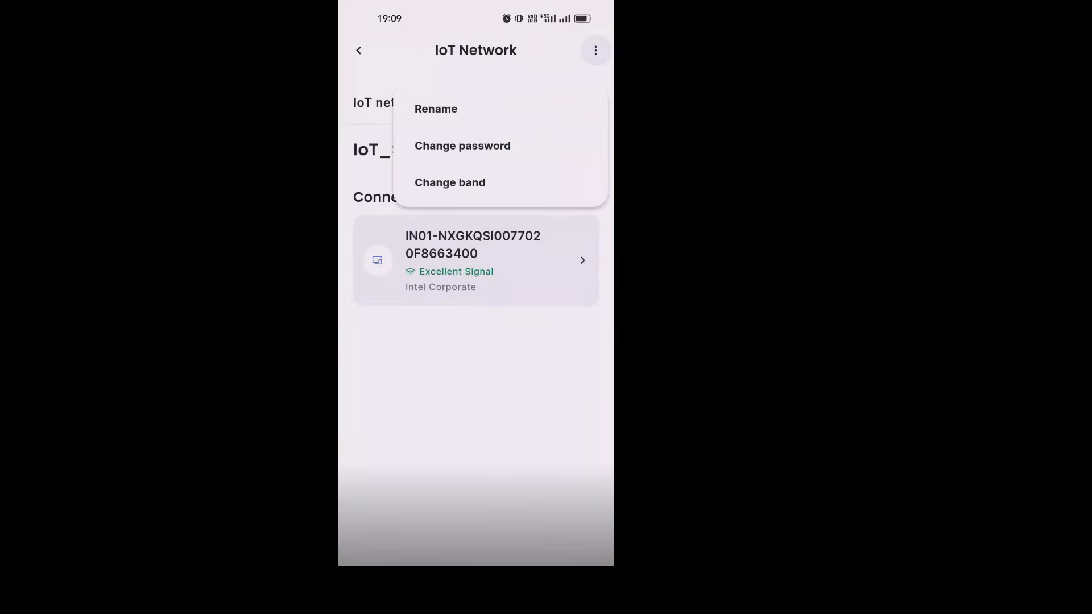
pyautogui.click(450, 182)
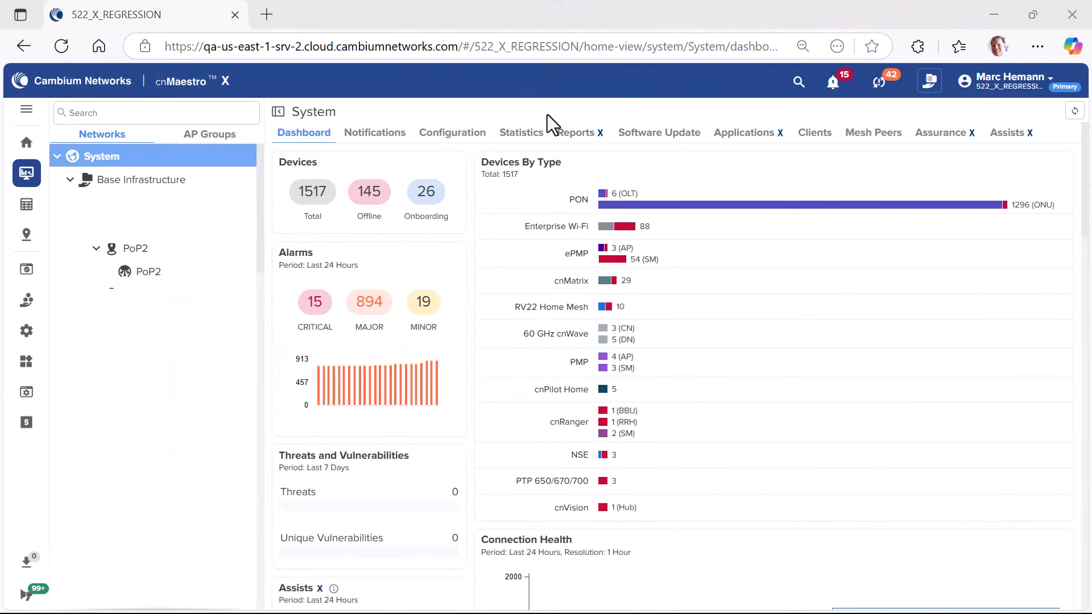
# Step: View the Layer 2 Bridge tunnel details of the PoP2 60 GHz cnWave node from its device information
pyautogui.click(147, 273)
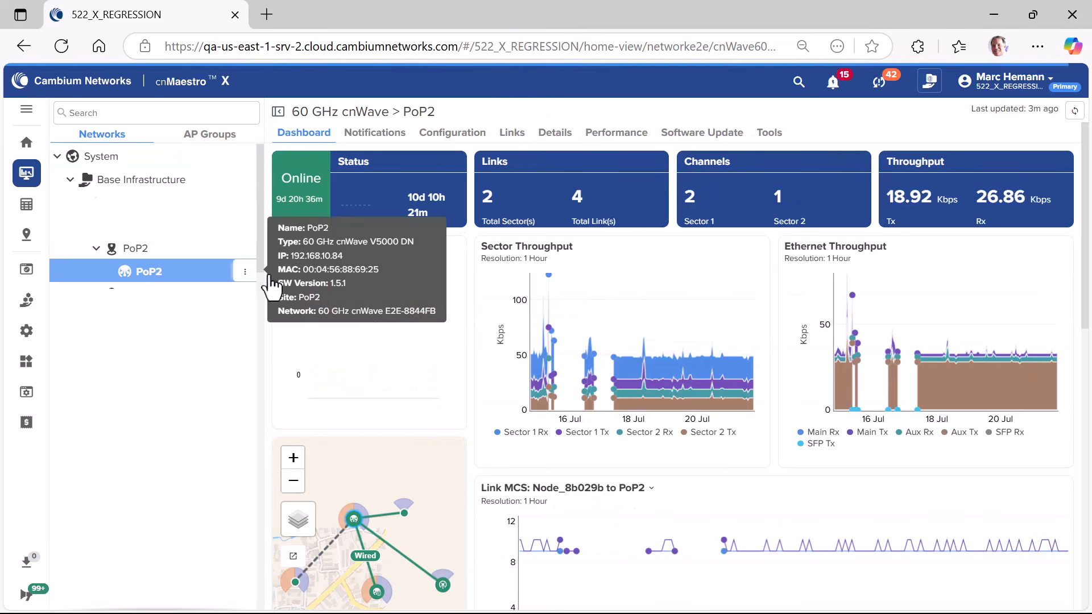
pyautogui.scroll(-3, 426, 322)
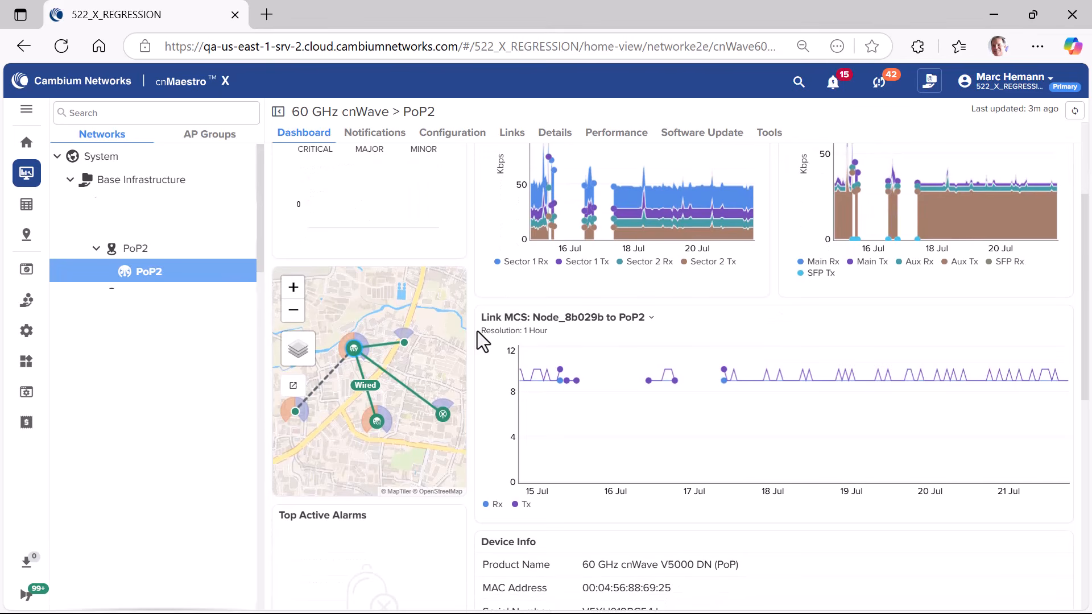
pyautogui.scroll(-6, 478, 333)
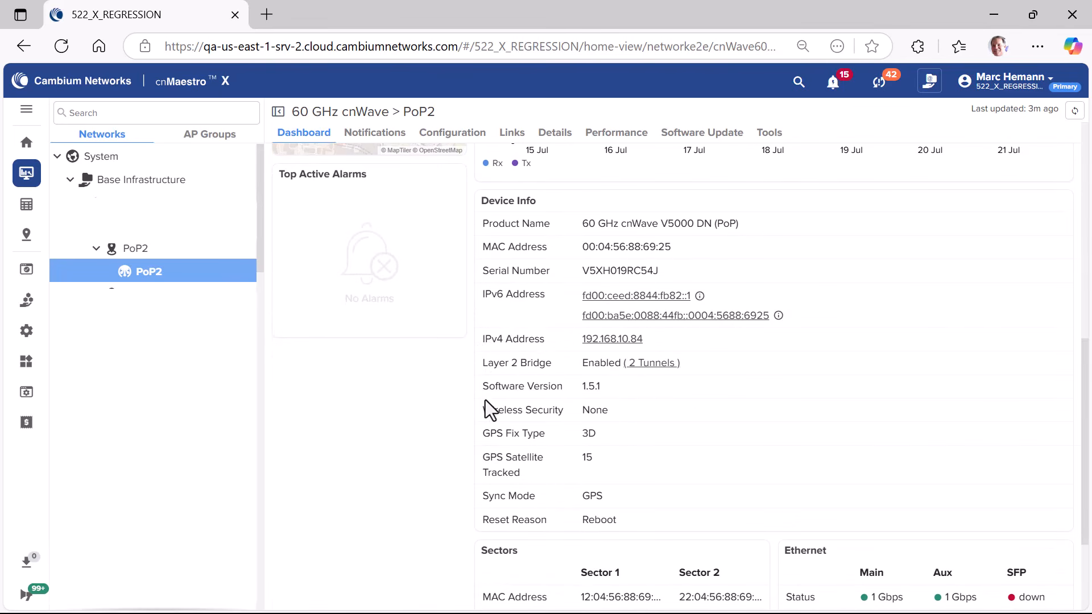
pyautogui.click(656, 364)
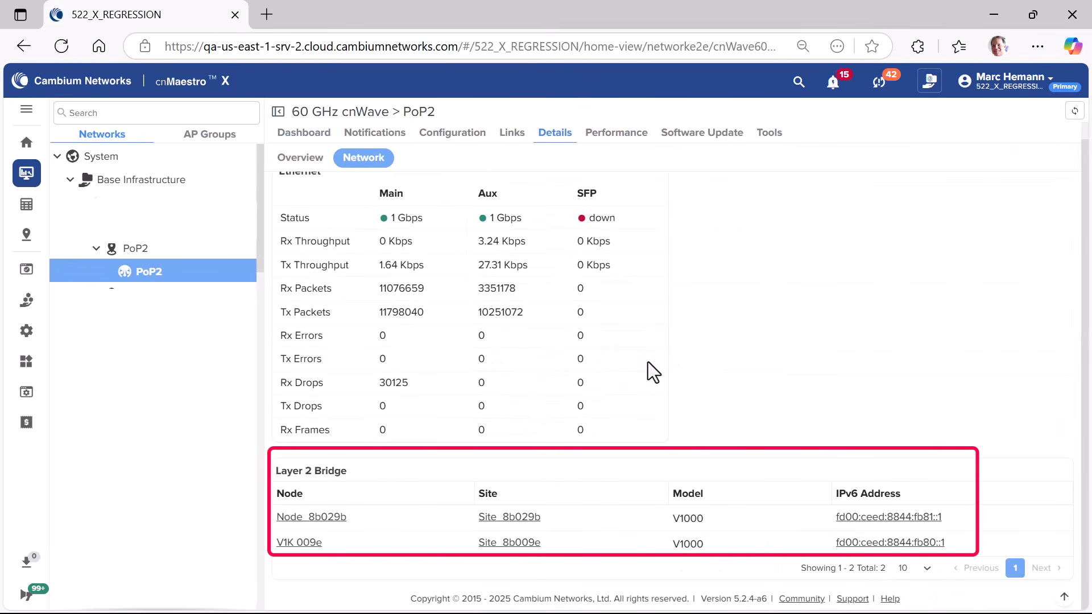